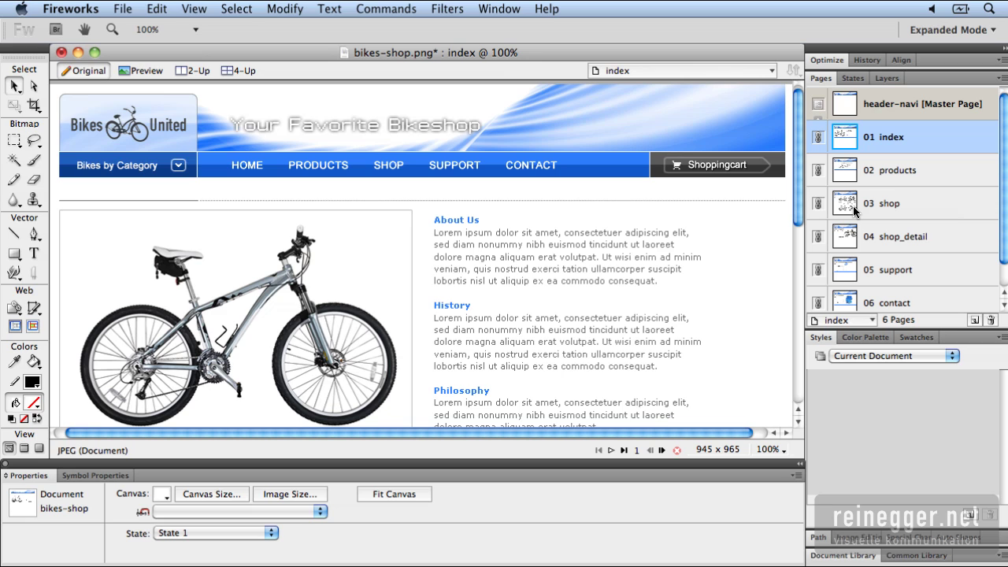
Step: Open the shop page and examine its subnavigation sublayer, picking out the Men Bikes and Women Bikes text objects
left_click(853, 206)
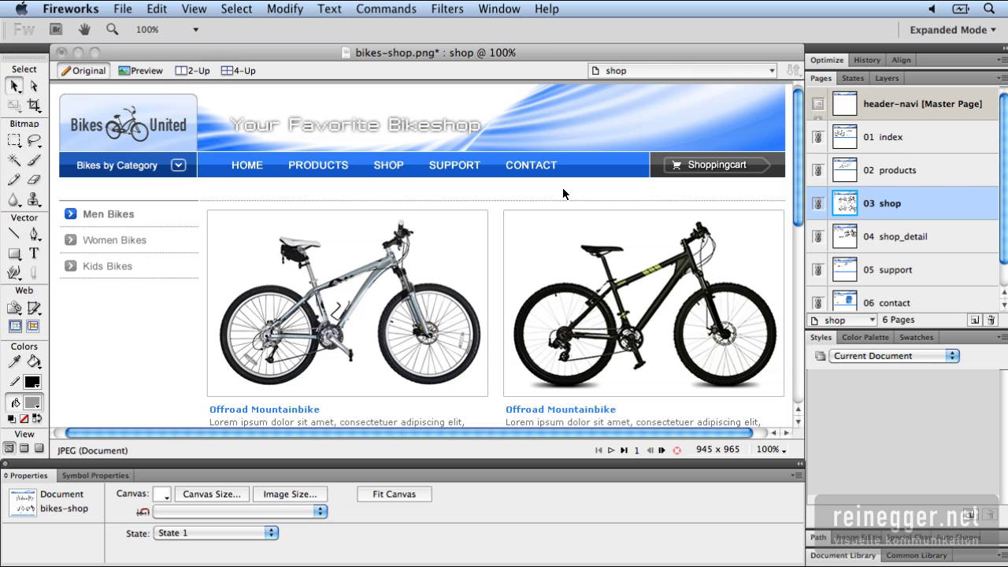
left_click(888, 78)
left_click(841, 114)
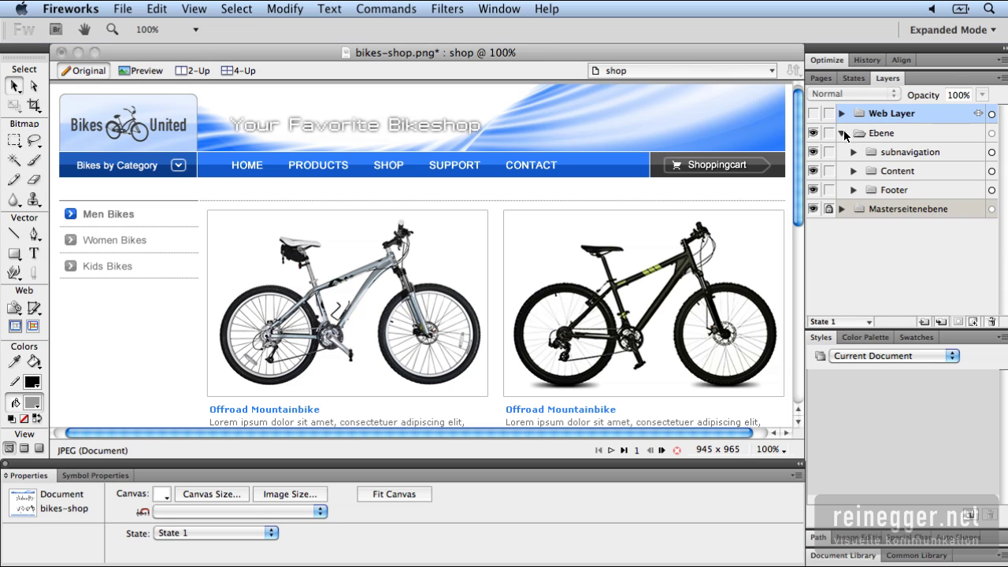
left_click(854, 155)
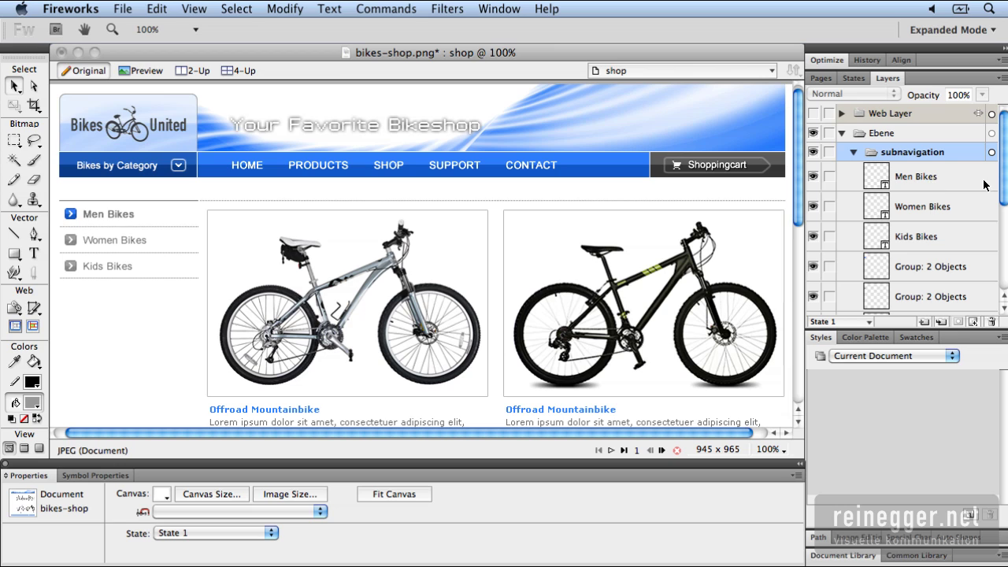
left_click_drag(1004, 186, 930, 200)
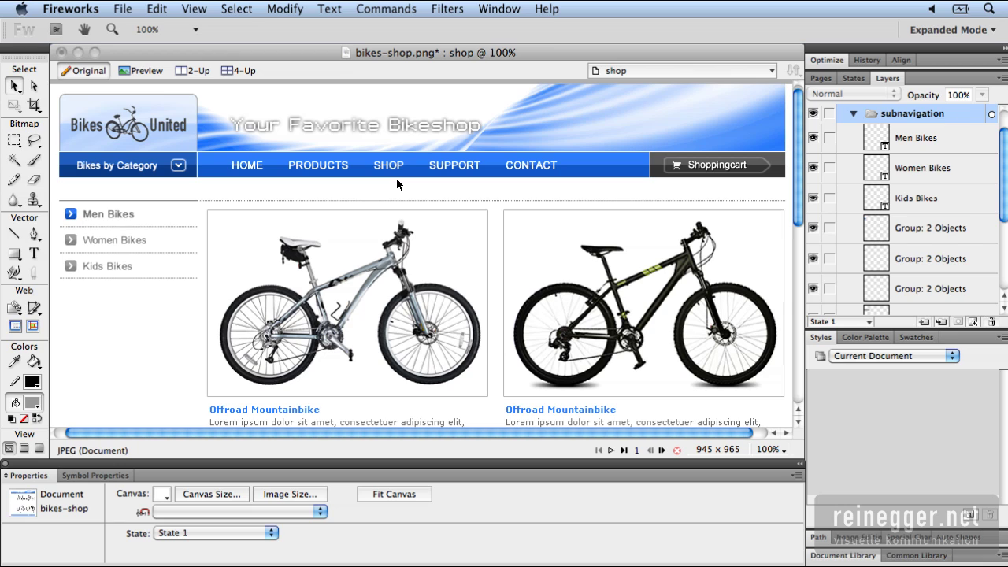
left_click(119, 215)
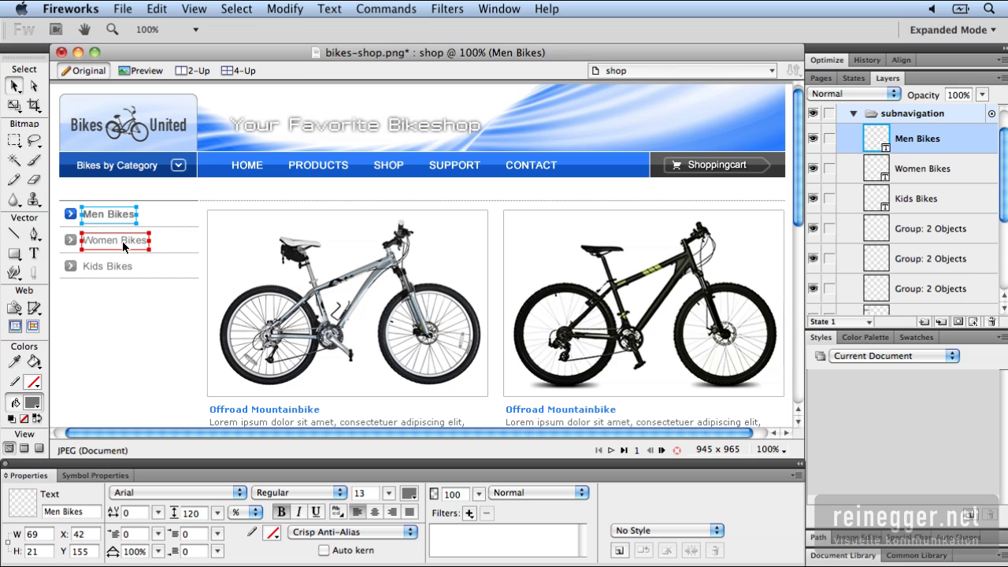
left_click(122, 241)
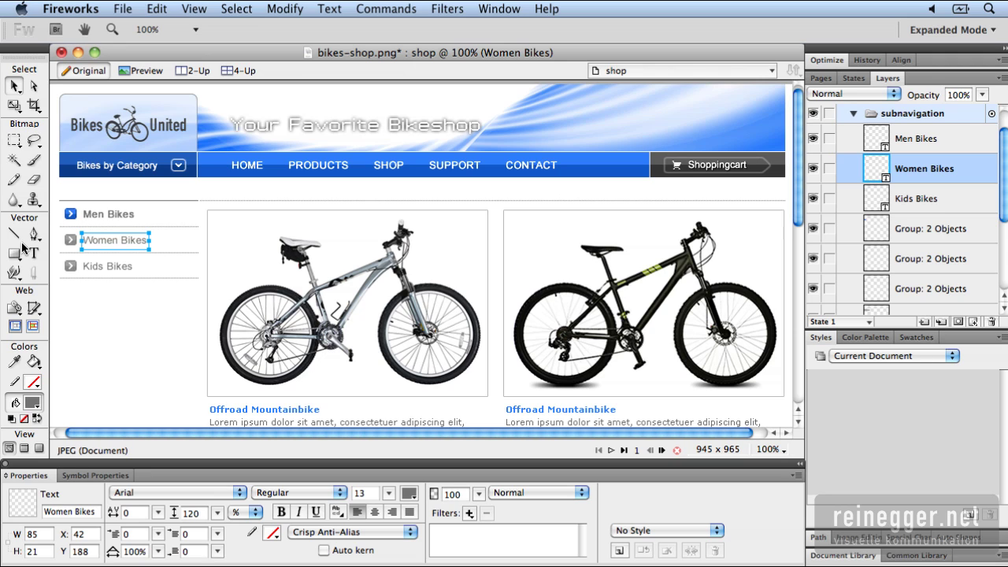
Step: Try repositioning the silver mountain bike image on the shop page by a few pixels
left_click(308, 284)
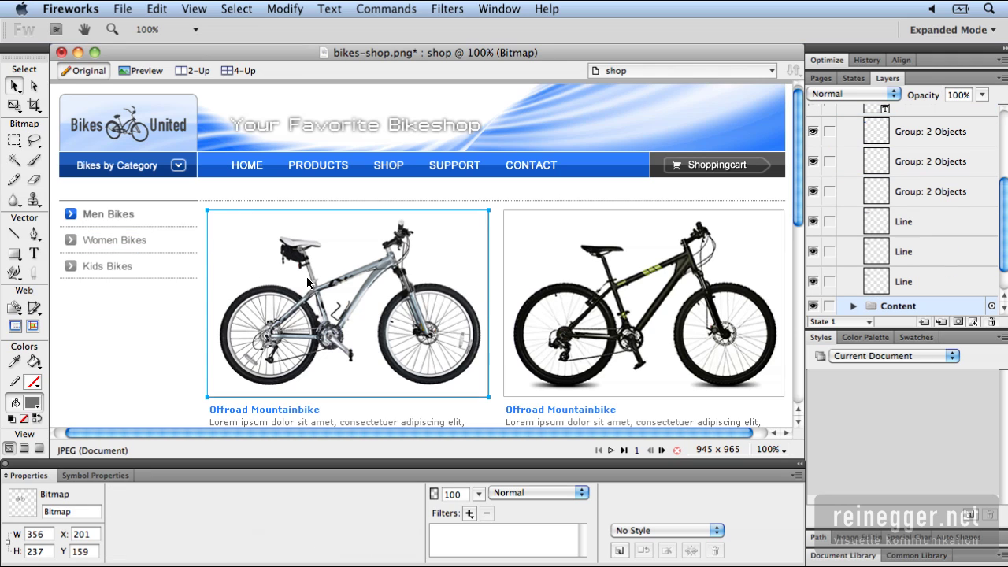
mouse_move(320, 288)
left_mouse_down()
mouse_move(314, 272)
mouse_move(315, 285)
left_mouse_up()
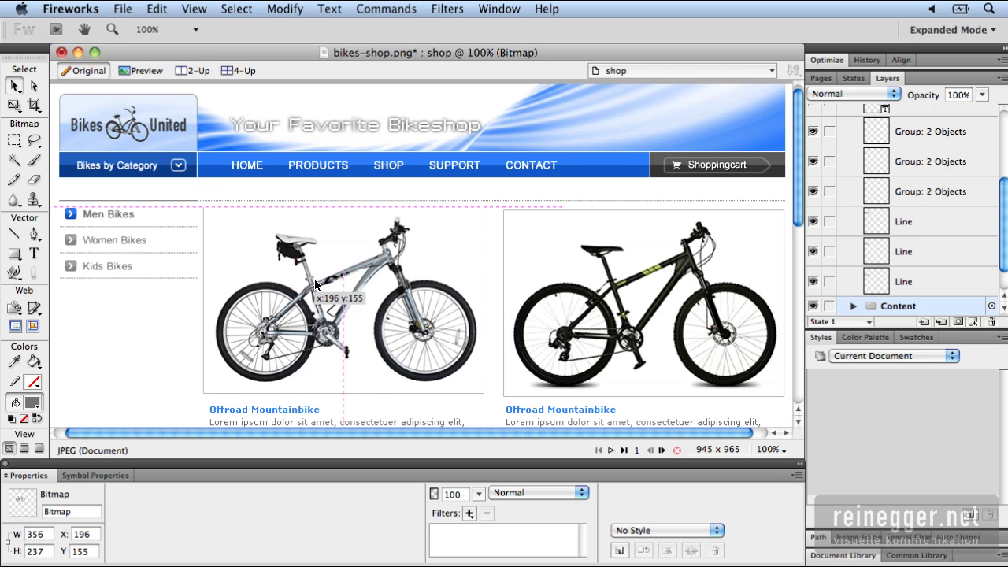
mouse_move(315, 284)
left_mouse_down()
mouse_move(330, 275)
mouse_move(323, 287)
left_mouse_up()
key("ctrl+z")
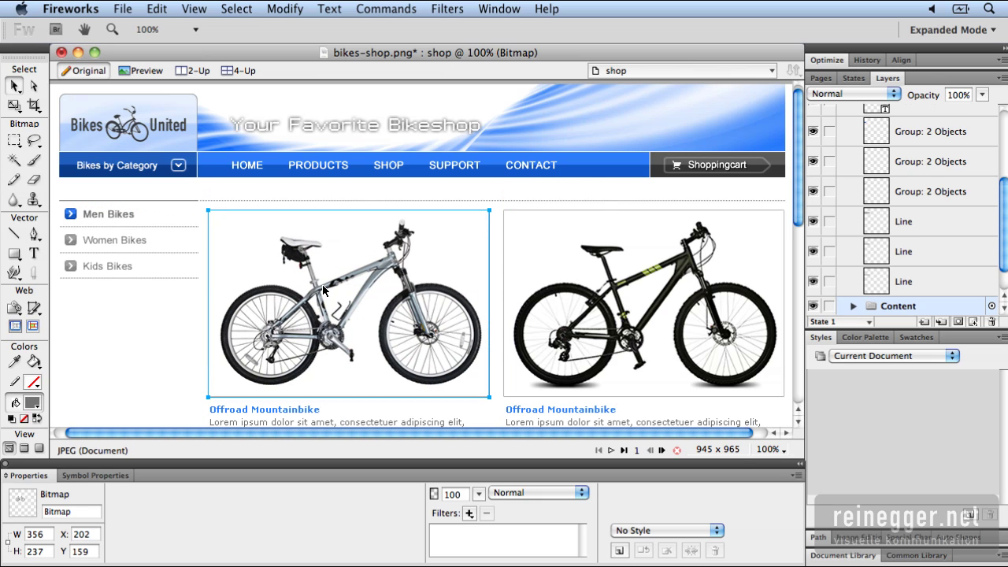
key("Left")
key("Left")
key("Left")
key("Left")
key("Left")
key("Left")
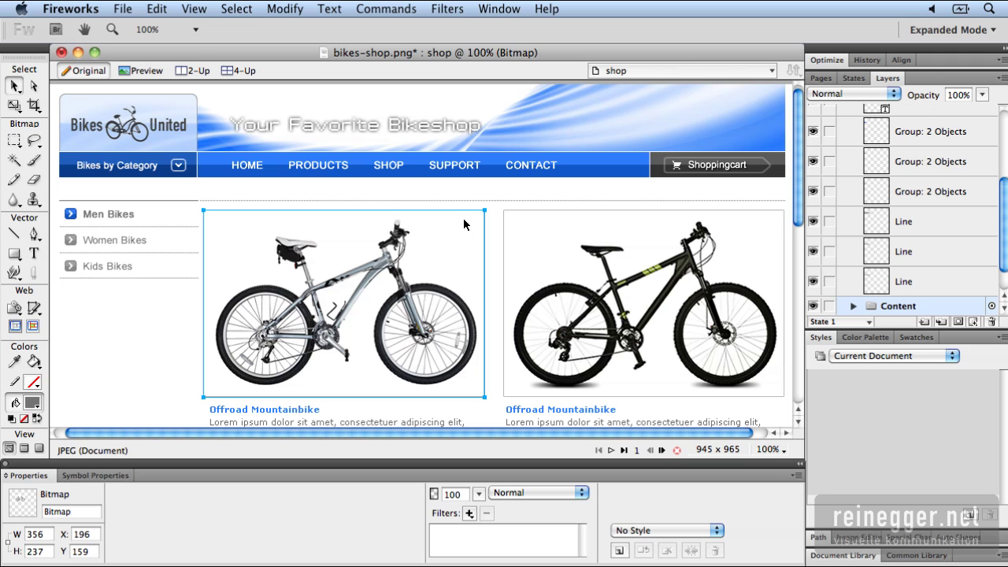
left_click_drag(463, 218, 467, 219)
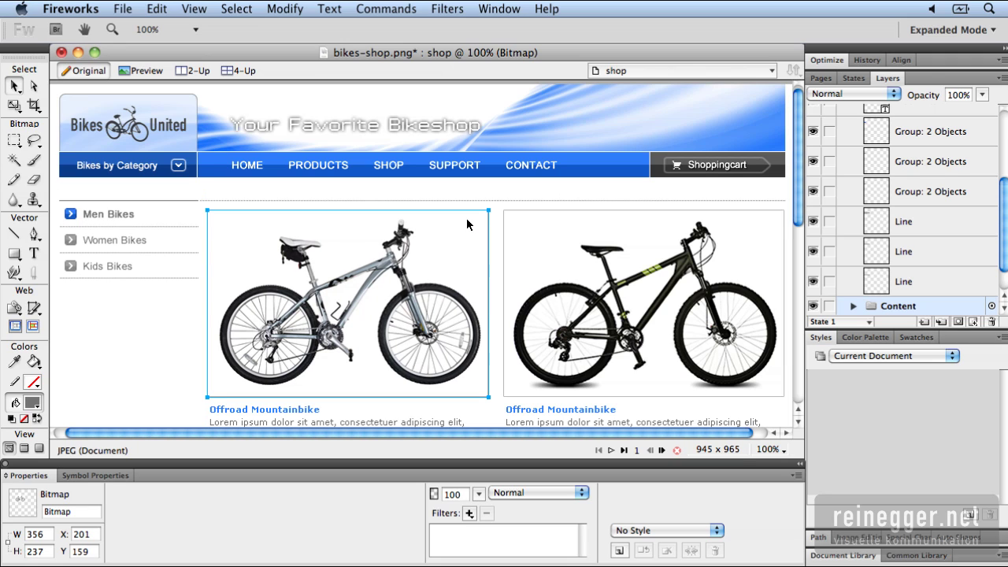
Step: Switch to the support page and bring the whole Customer Support form into view
left_click(671, 72)
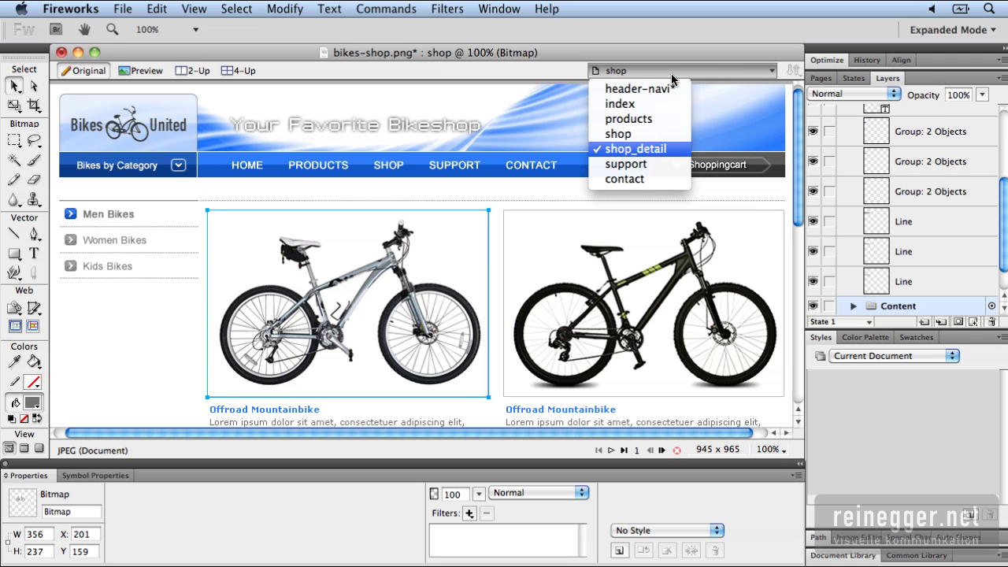
left_click(642, 164)
scroll(650, 189, "down", 2)
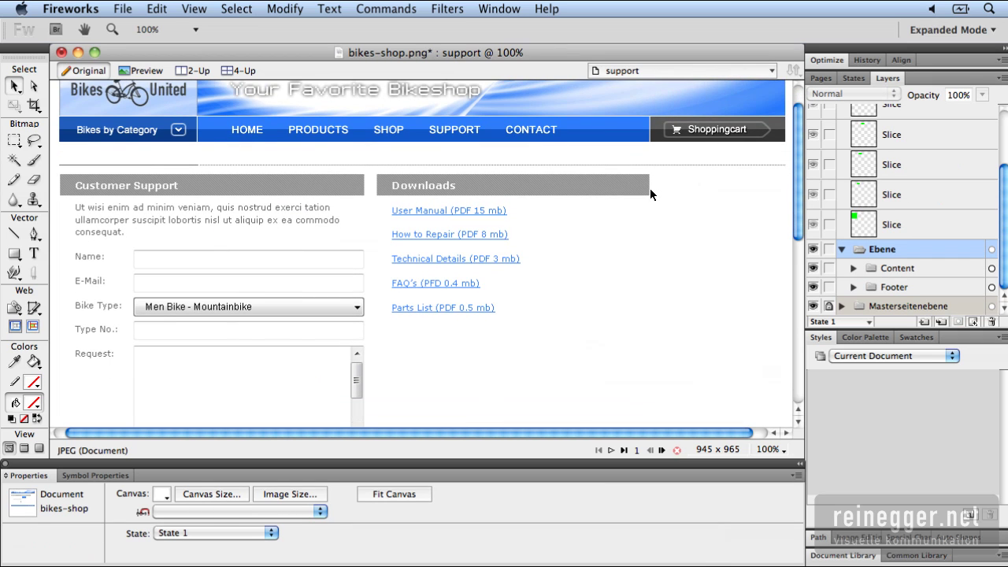
scroll(650, 191, "down", 4)
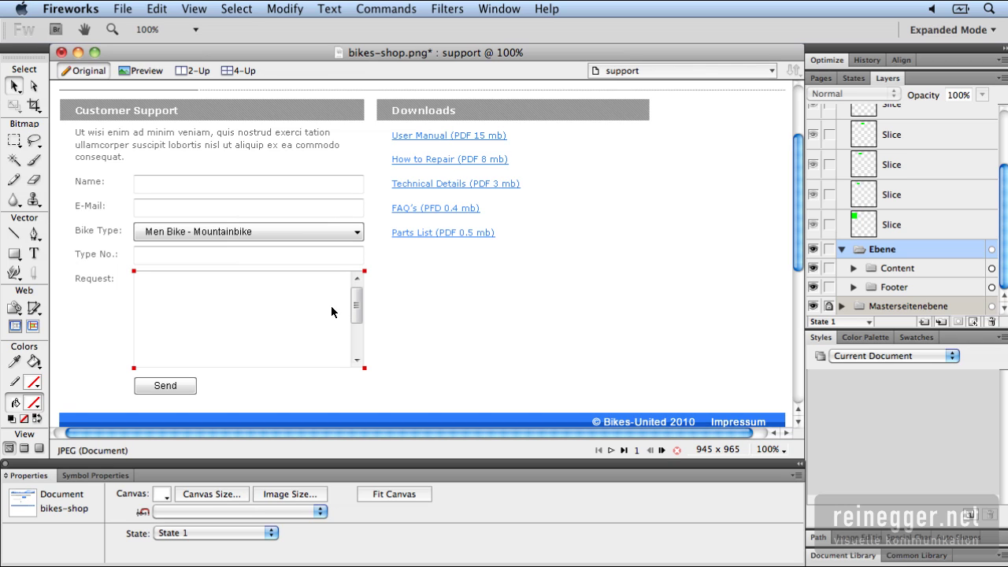
Step: Expand the HTML folder in the Common Library and preview the Button(win), CheckBox(mac) and ComboBox(mac) symbols
left_click(916, 555)
left_click_drag(921, 508, 916, 386)
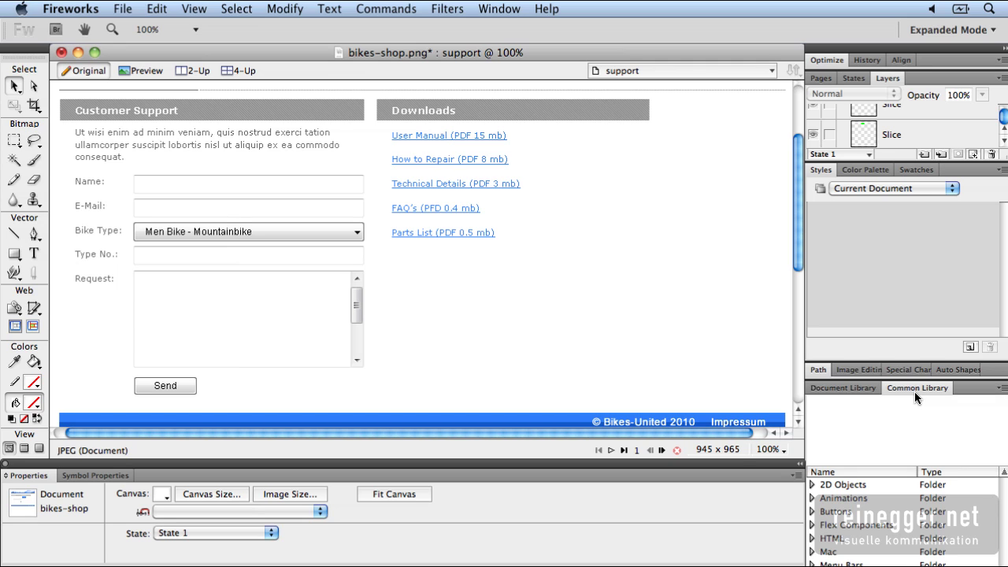
left_click(813, 538)
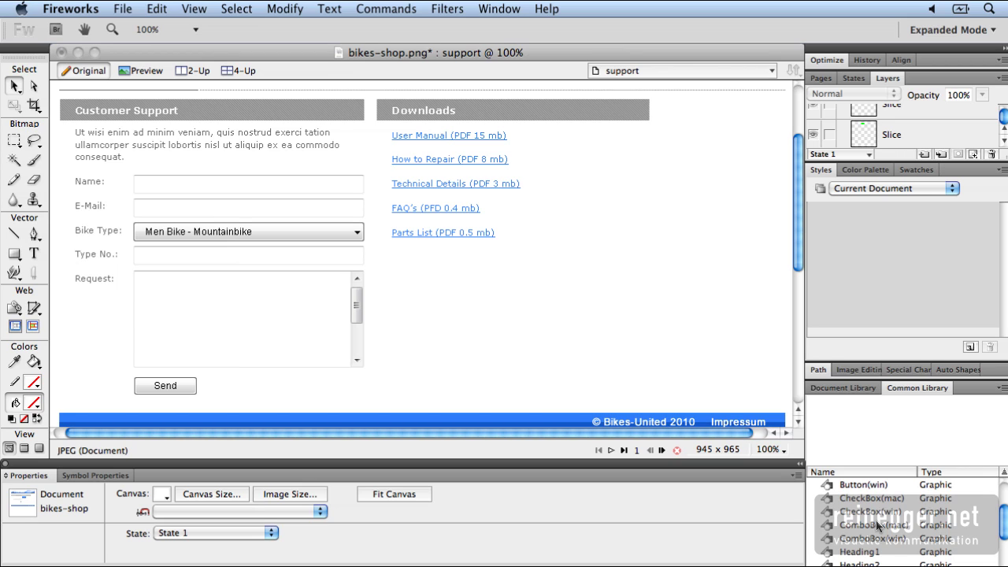
left_click(867, 484)
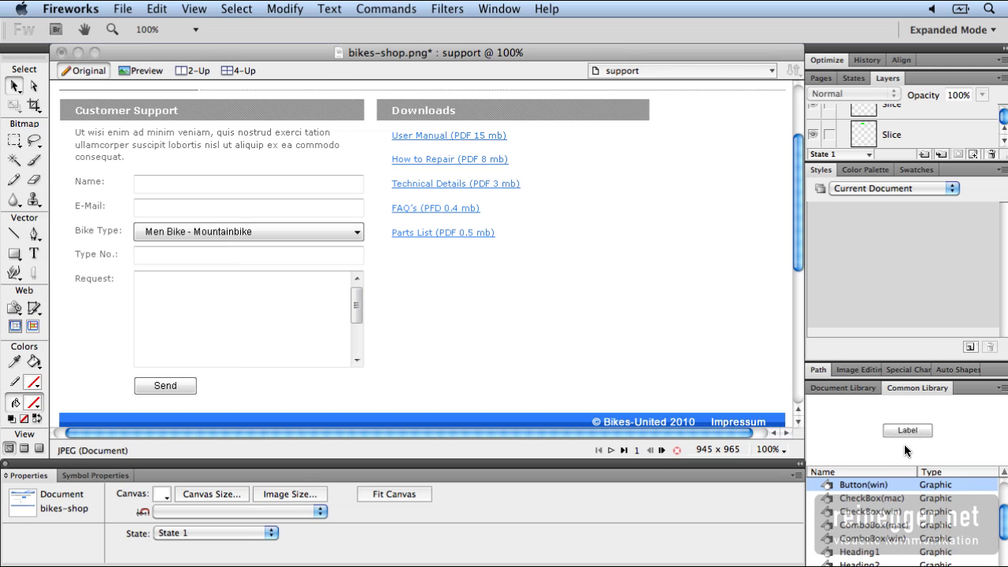
left_click(869, 498)
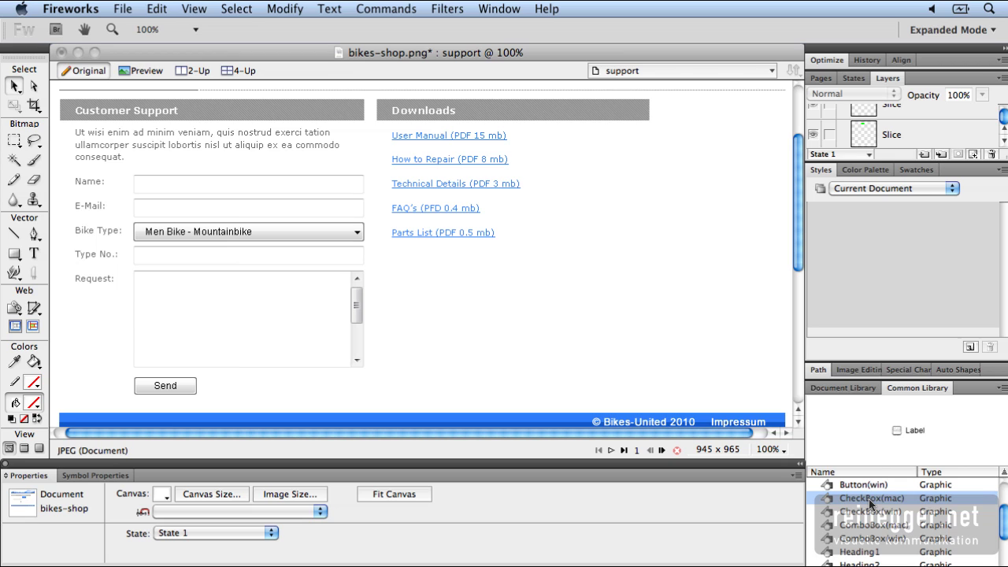
left_click(870, 525)
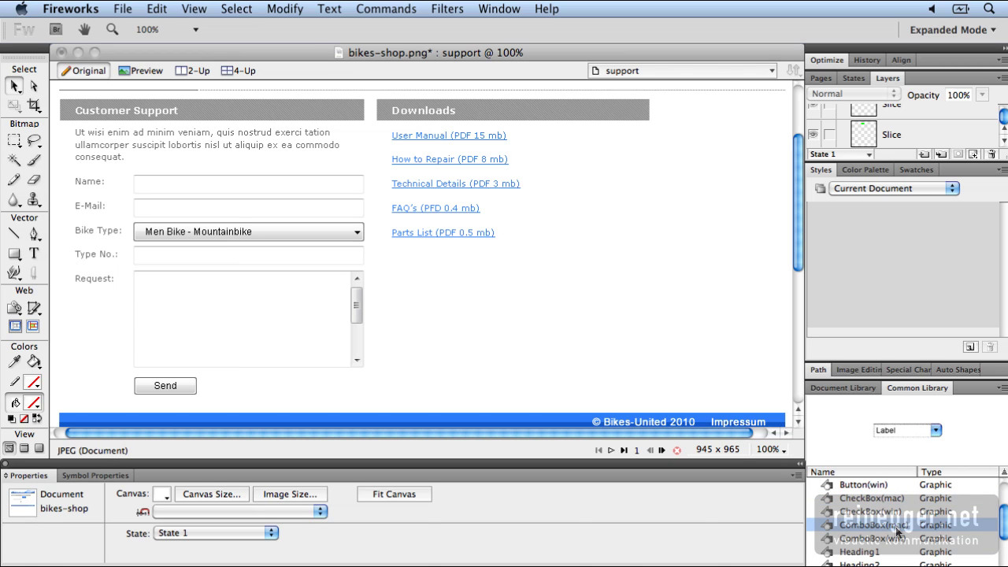
Step: Place a CheckBox(win) symbol below the Downloads list, level with the Send button, and label it "Newsletter"
left_click_drag(878, 512, 446, 358)
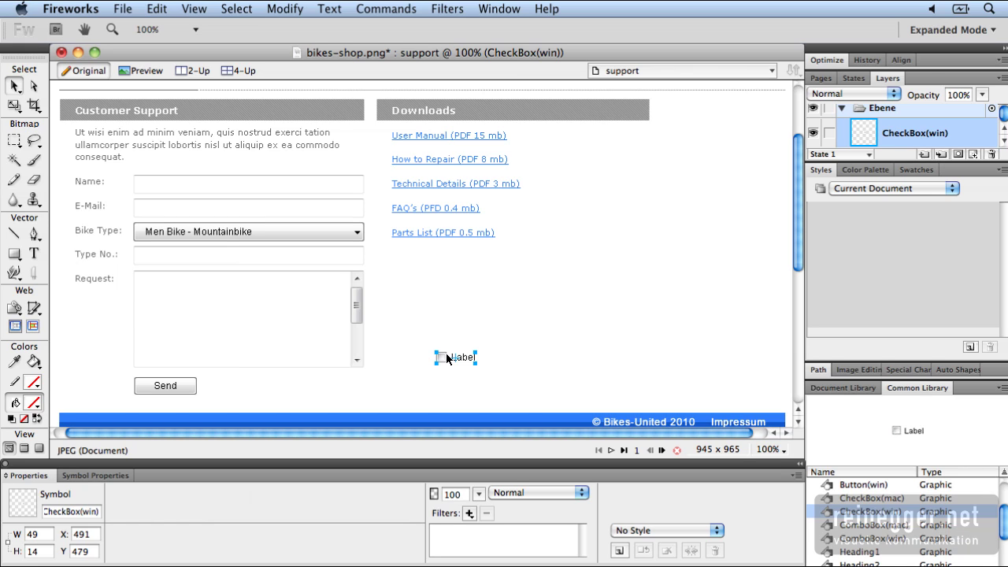
left_click_drag(446, 354, 402, 386)
left_click(93, 475)
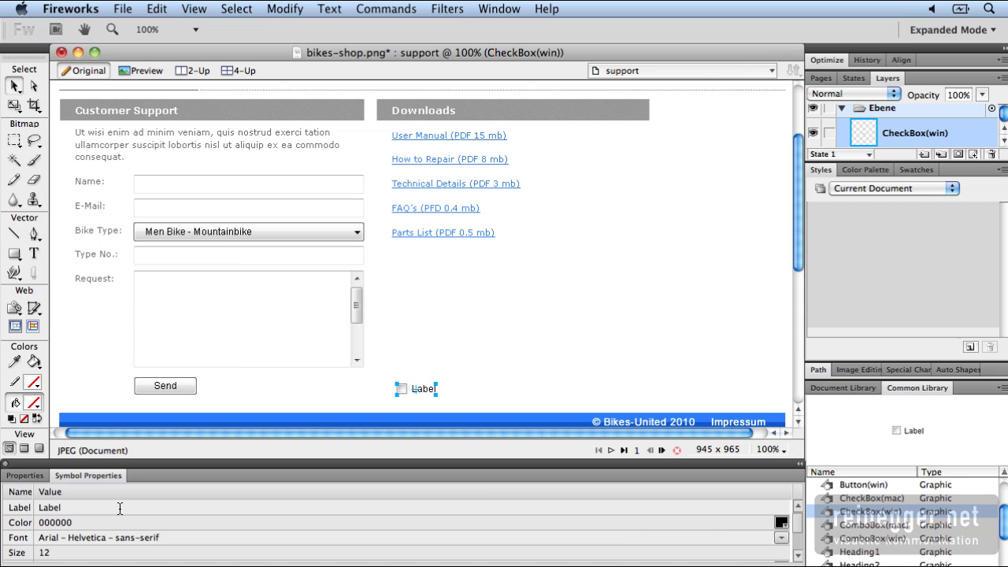
double_click(120, 507)
type("Newsletter")
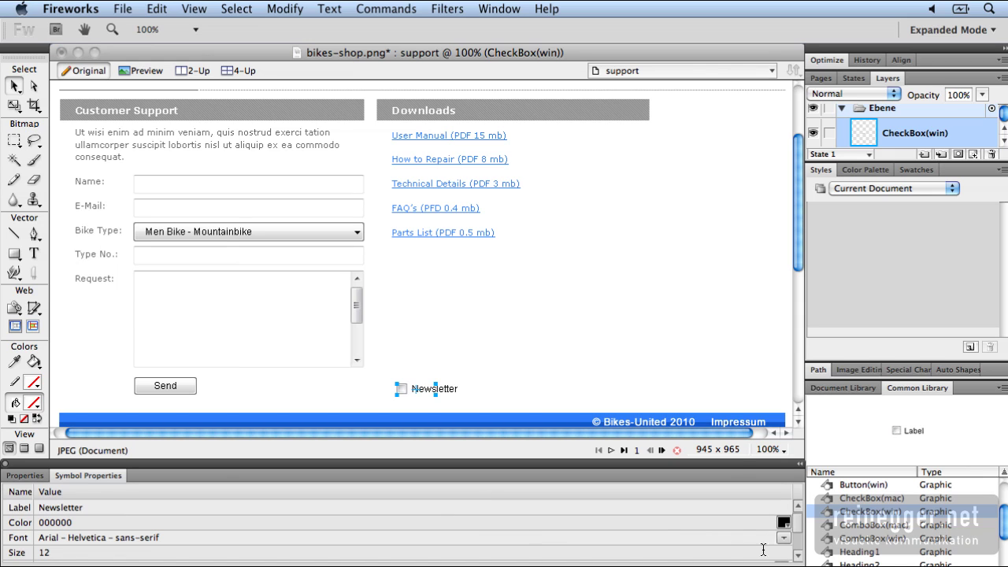
Step: Set the Newsletter checkbox's state to Selected and return to its general object properties
left_click(797, 557)
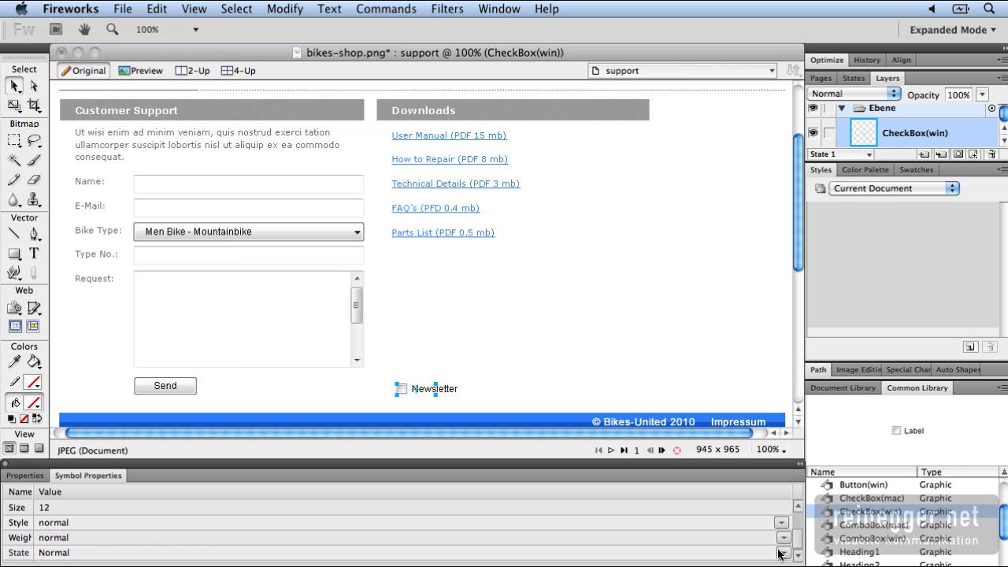
left_click(784, 552)
left_click(185, 538)
key("Down")
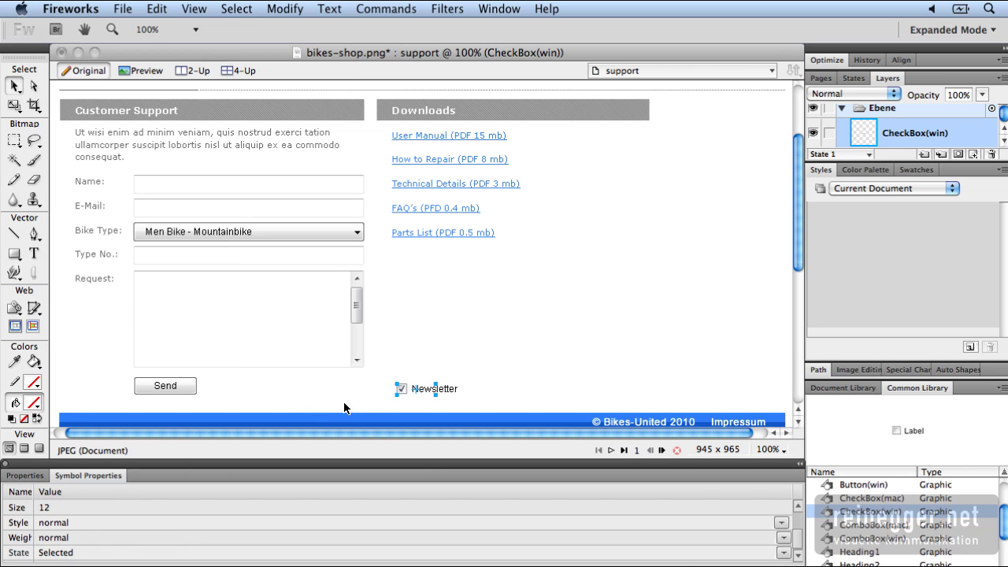
left_click(35, 475)
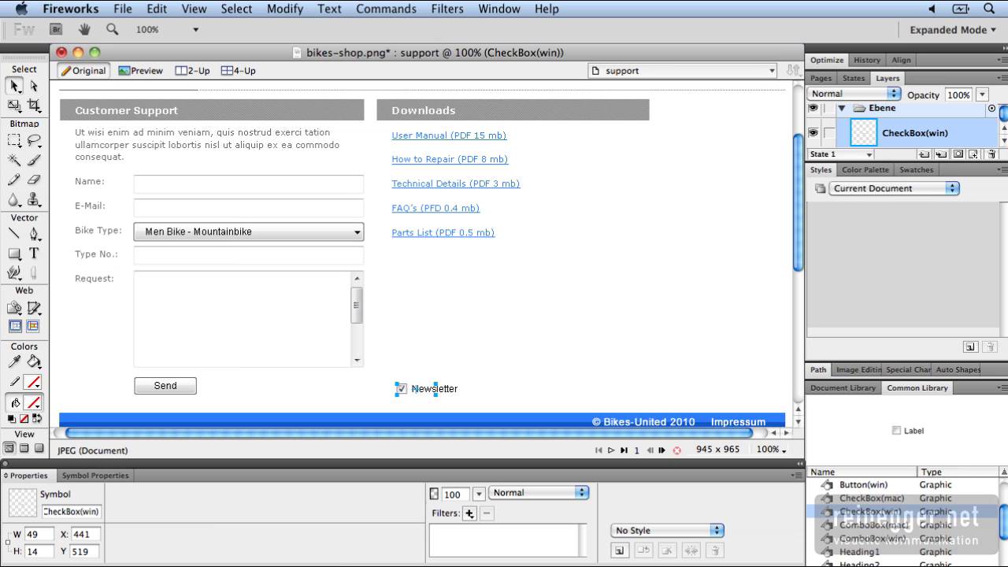
Step: Place a Flex Components VScrollBar symbol under the Downloads header, flush with its right edge, at about X 743, Y 186
scroll(868, 515, "down", 5)
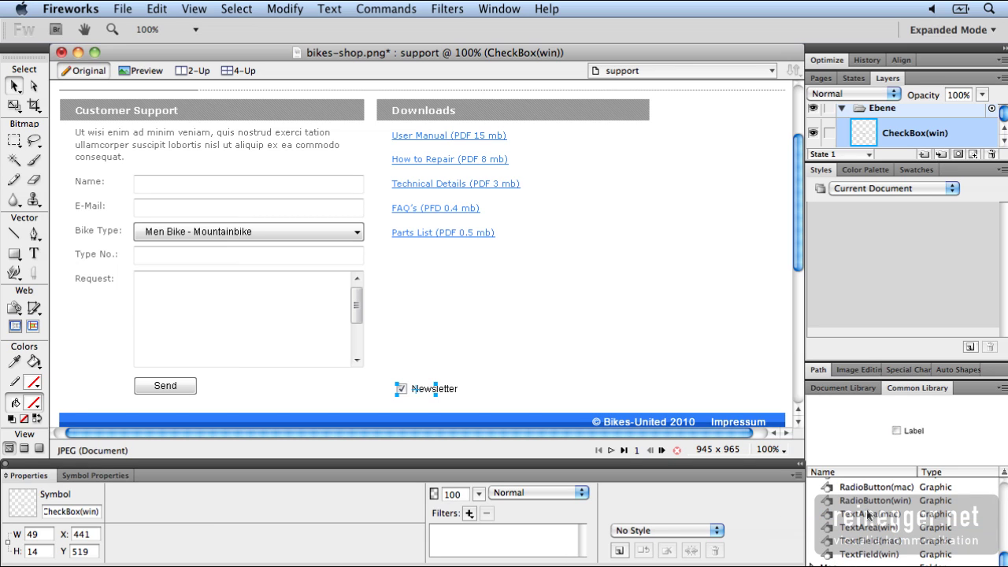
left_click_drag(1003, 556, 1005, 504)
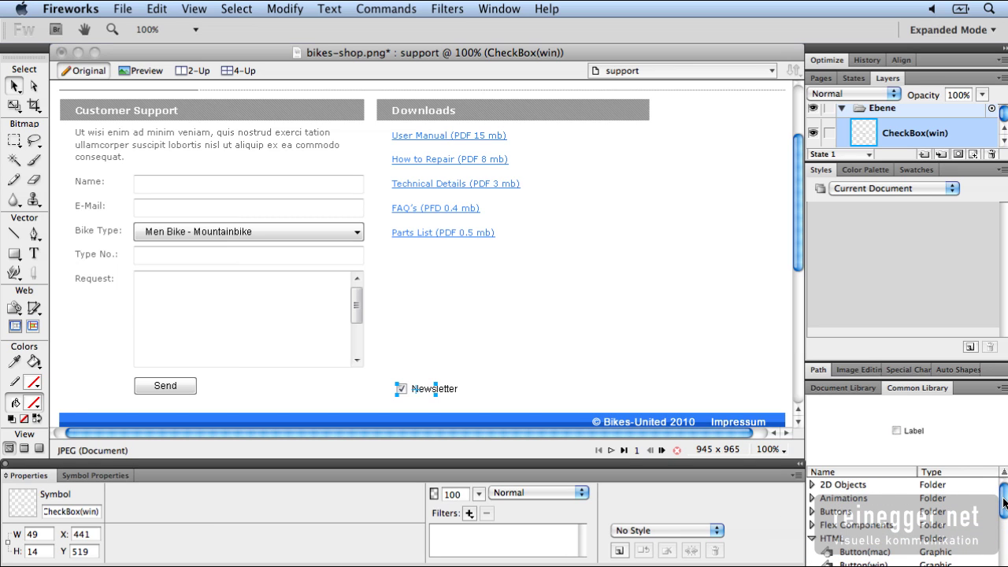
left_click(813, 539)
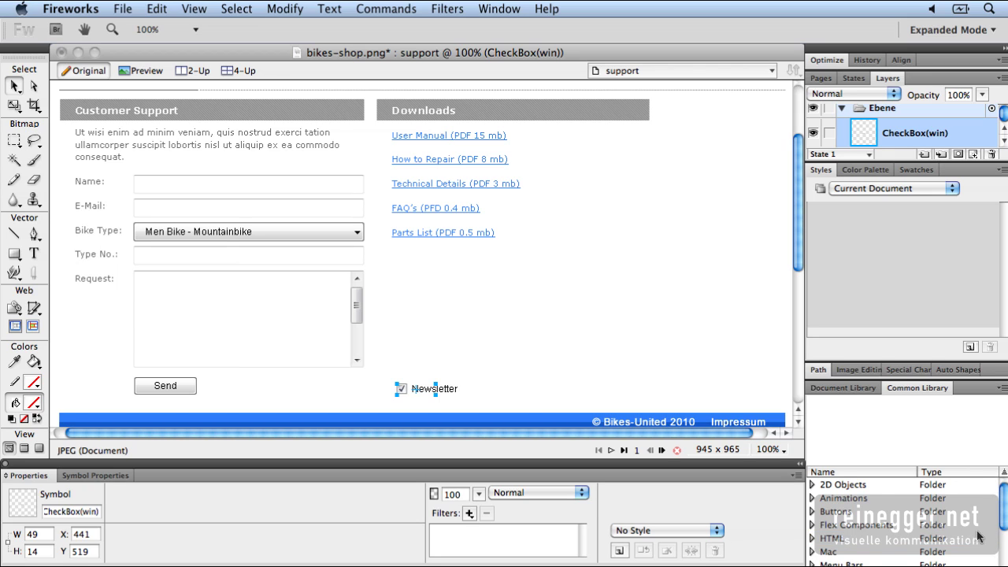
scroll(906, 519, "down", 10)
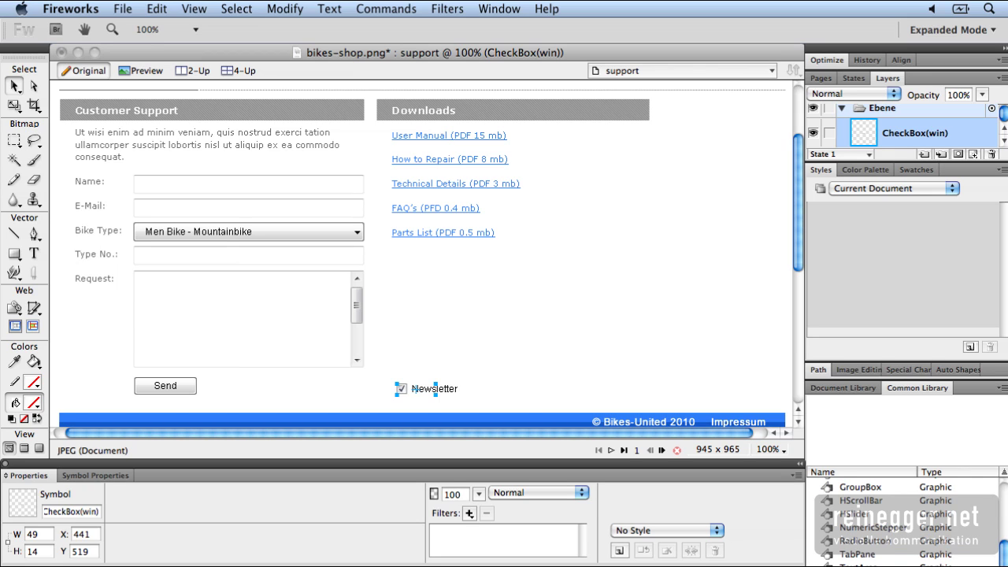
left_click_drag(907, 410, 462, 304)
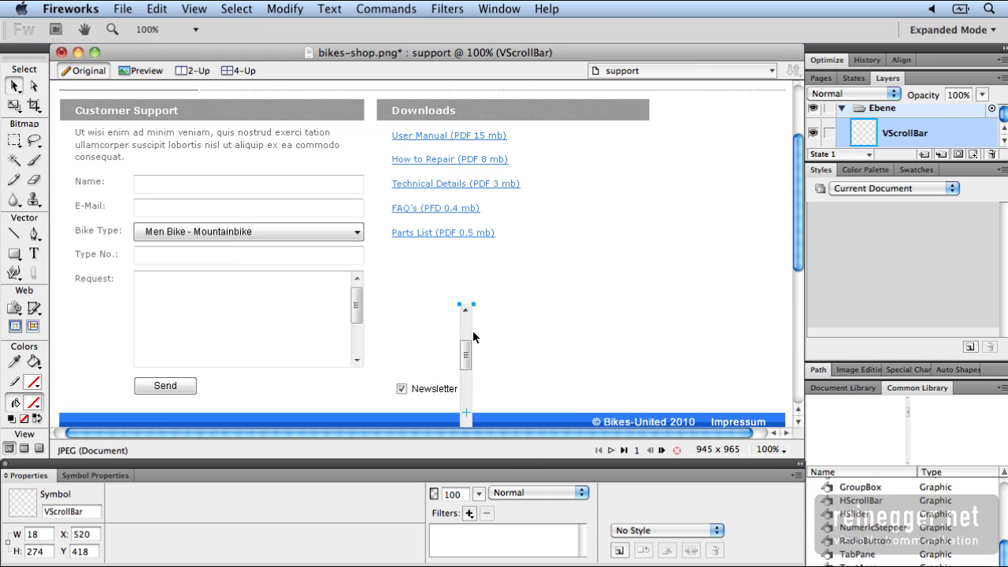
left_click_drag(465, 357, 644, 193)
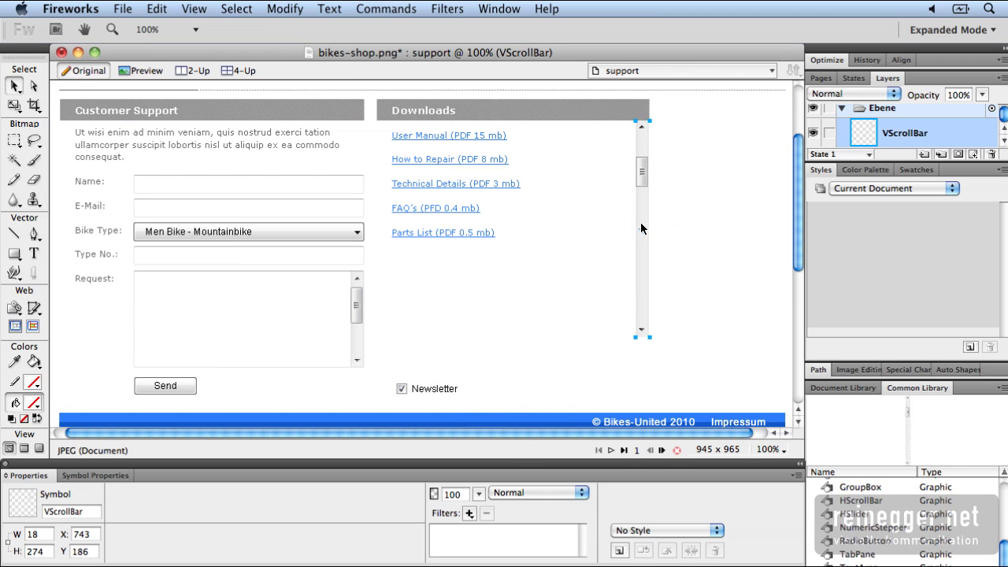
Step: Stretch the vertical scroll bar downward to a height of about 297 pixels
key("q")
left_click_drag(642, 337, 643, 356)
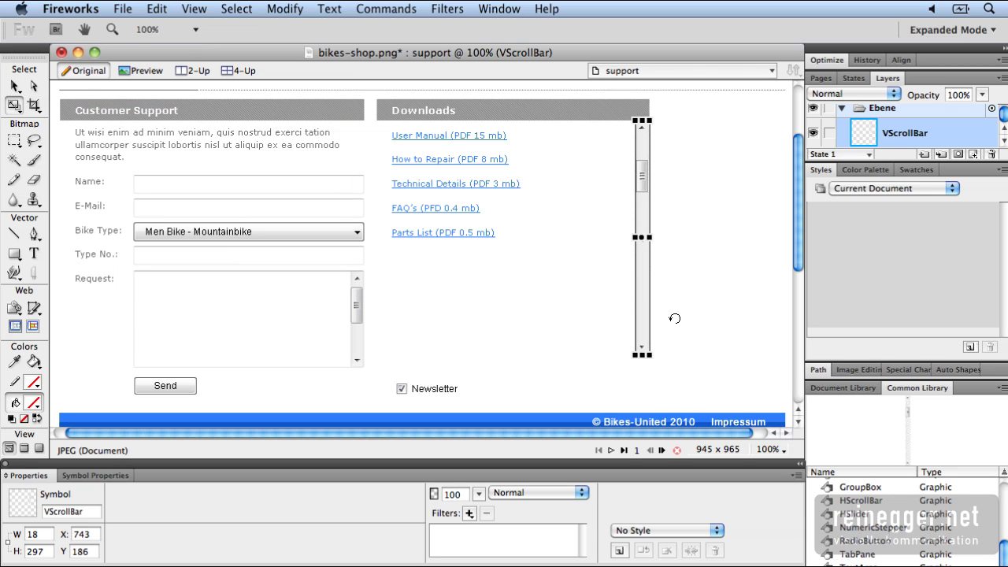
key("v")
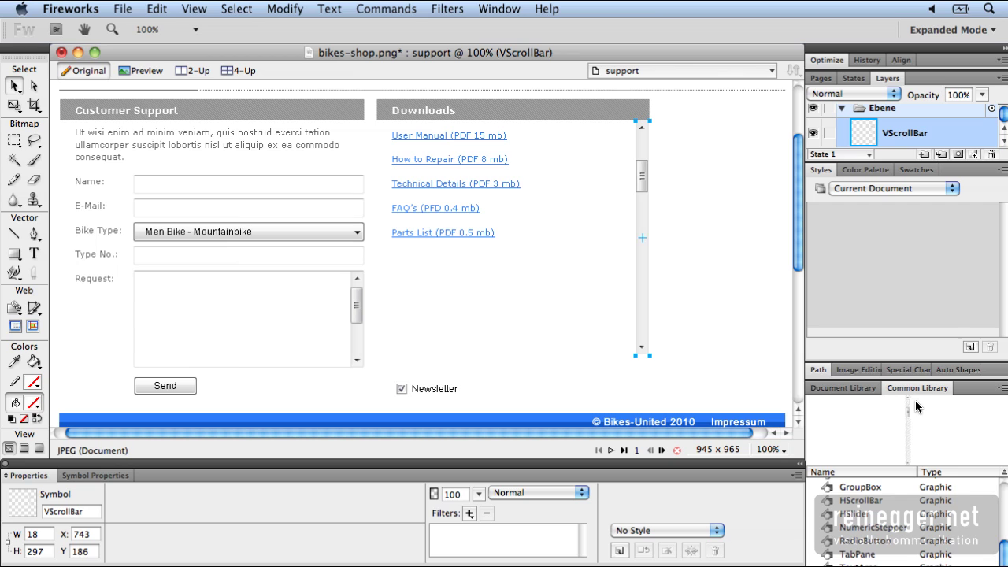
Step: Return to the start of the Common Library's folder list and show the document's pages
scroll(932, 505, "up", 10)
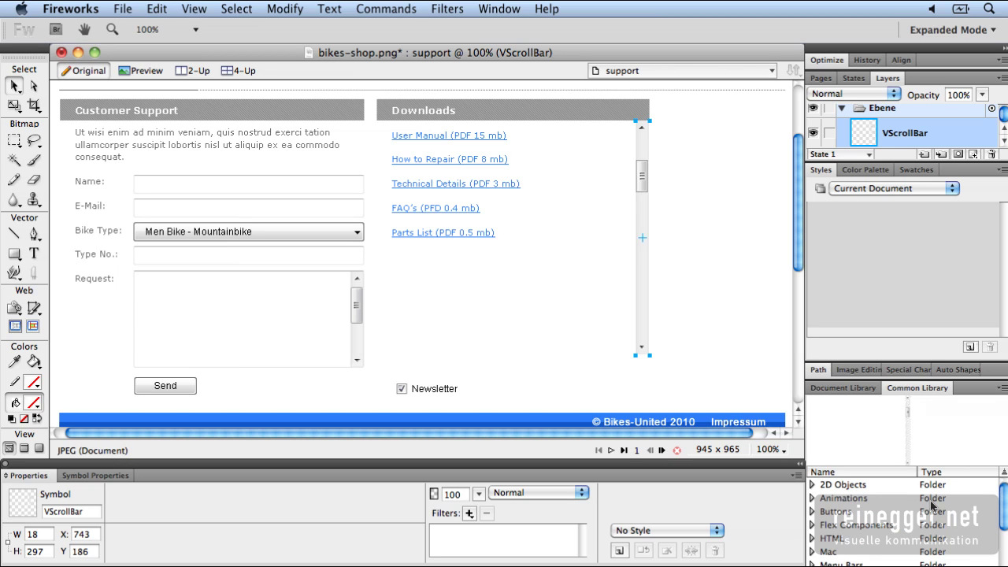
key("F5")
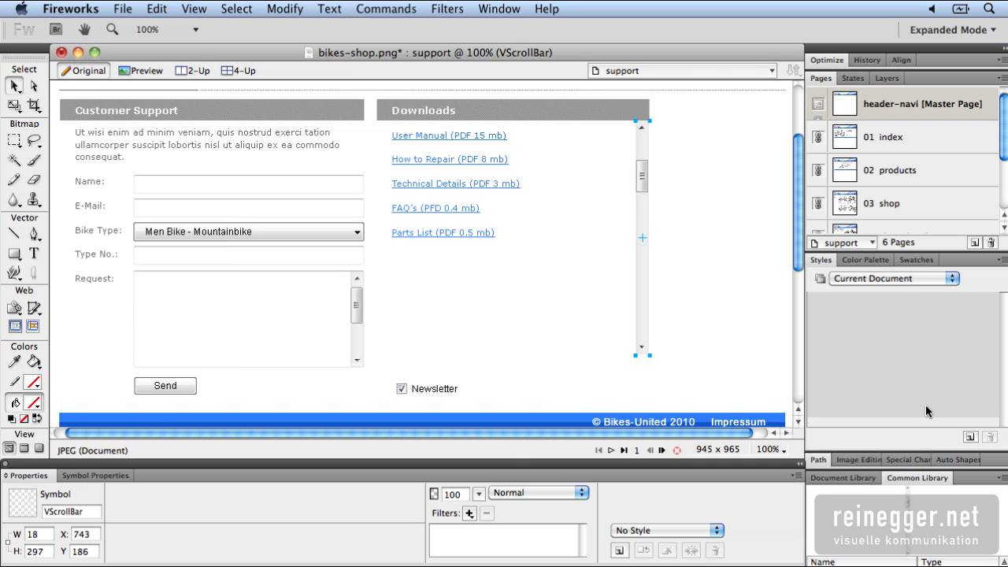
Step: Look through the header-navi master page and the products, shop, shop_detail, support and contact pages, ending at the start of the page list
mouse_move(1002, 132)
left_mouse_down()
mouse_move(1003, 183)
mouse_move(1000, 118)
left_mouse_up()
left_click(886, 109)
scroll(649, 238, "up", 5)
scroll(649, 237, "up", 2)
left_click(848, 148)
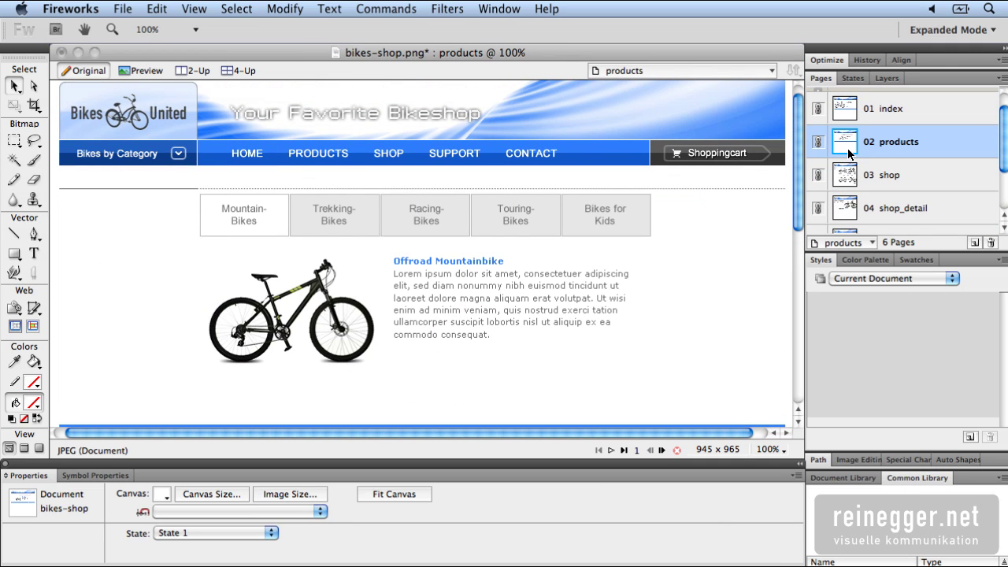
left_click(848, 181)
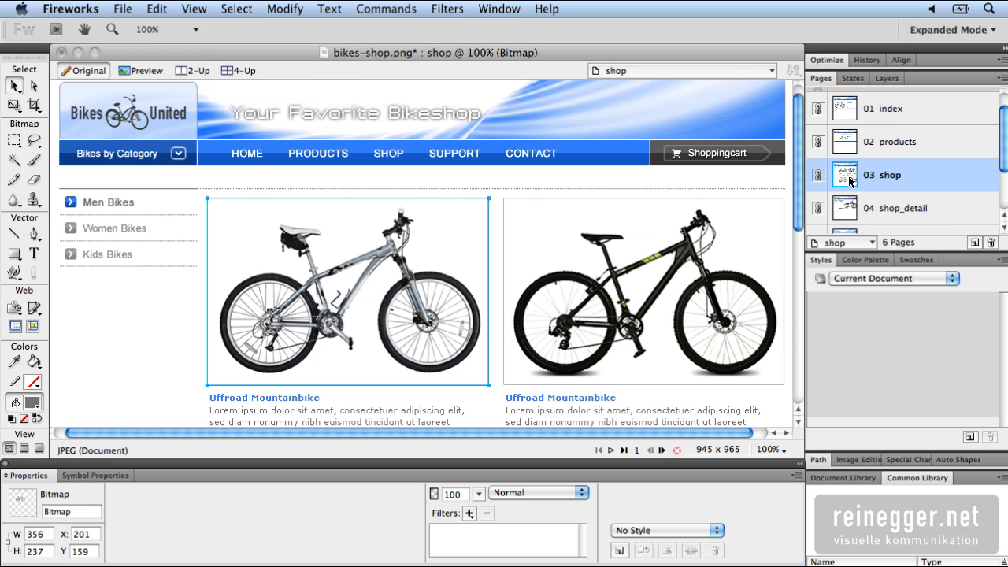
left_click(878, 206)
scroll(900, 175, "down", 2)
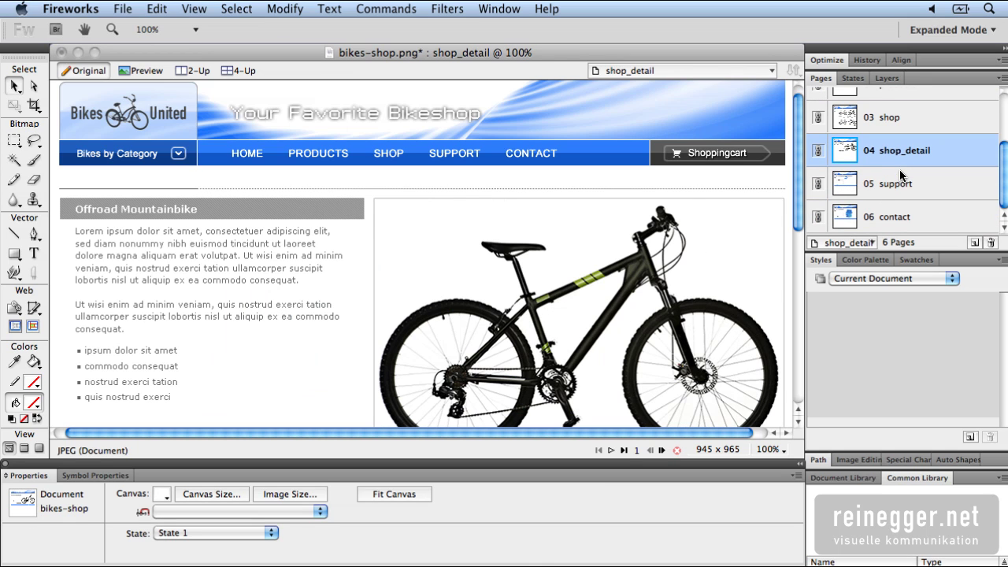
left_click(851, 181)
left_click(844, 216)
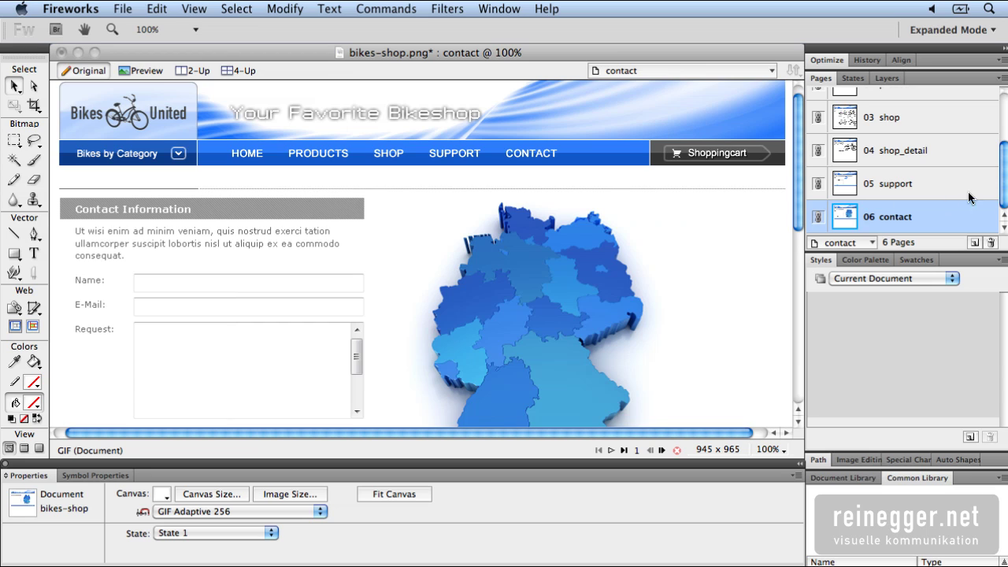
left_click_drag(1004, 193, 923, 140)
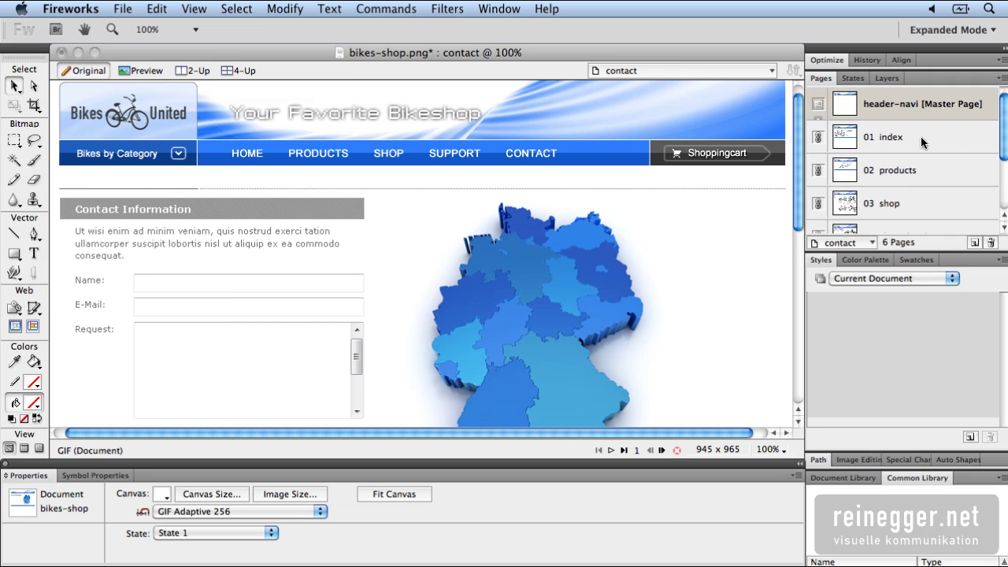
Step: On the header-navi master page, move the "Your Favorite Bikeshop" slogan right to about X 373, Y 37
left_click(877, 110)
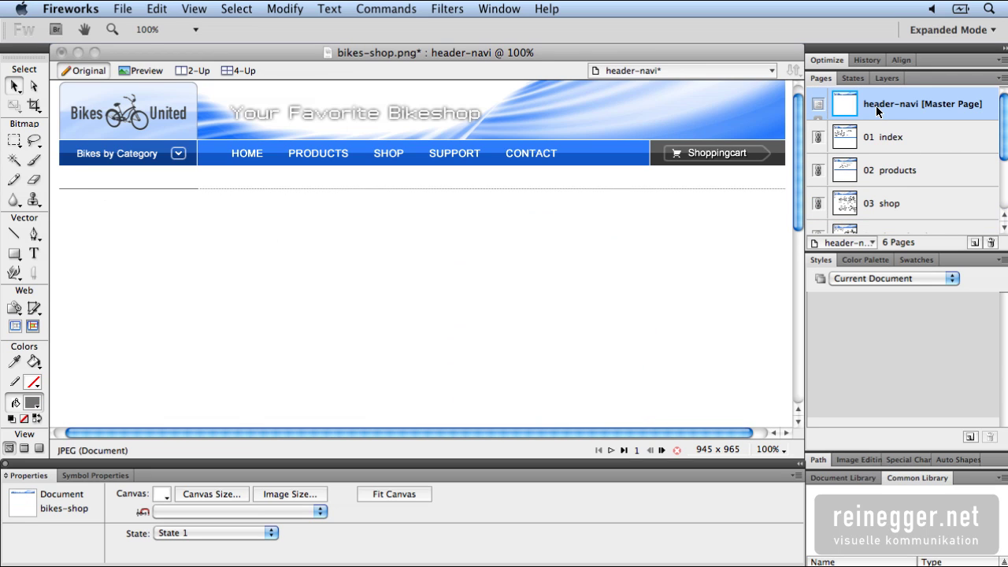
scroll(689, 196, "up", 2)
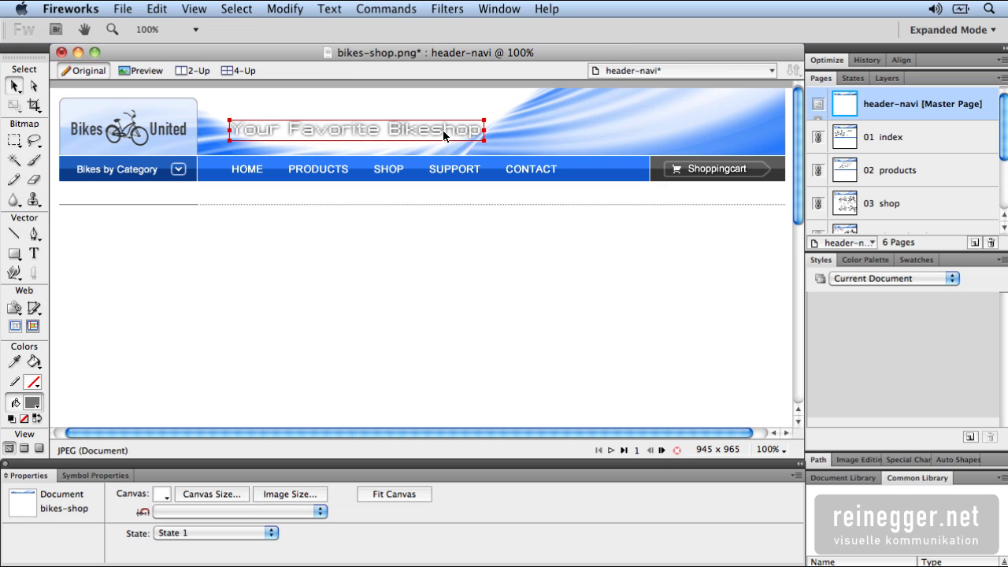
left_click_drag(437, 134, 544, 133)
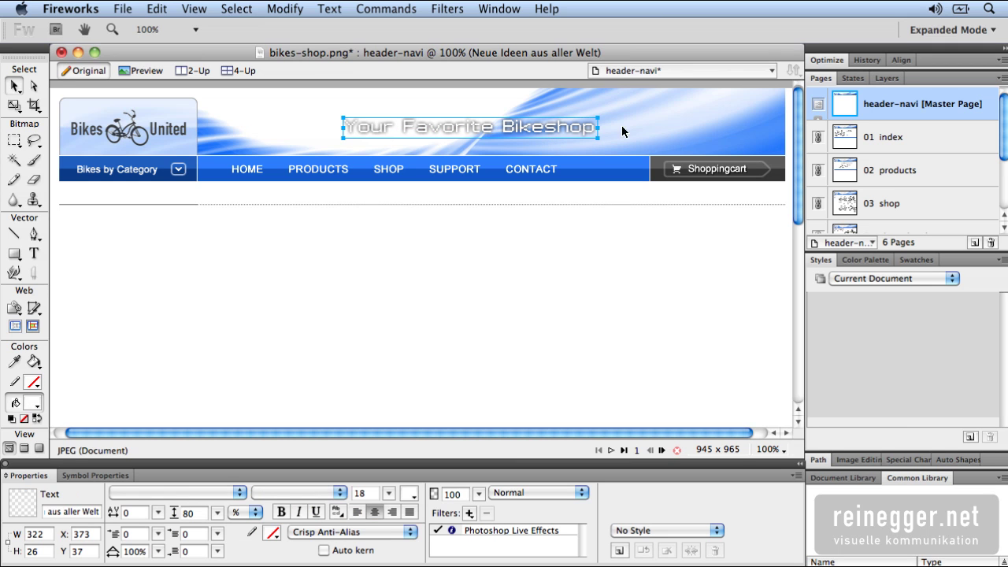
Step: Check the slogan on the index, products and shop pages, and move it left on the master page to about X 285, Y 37
left_click(864, 142)
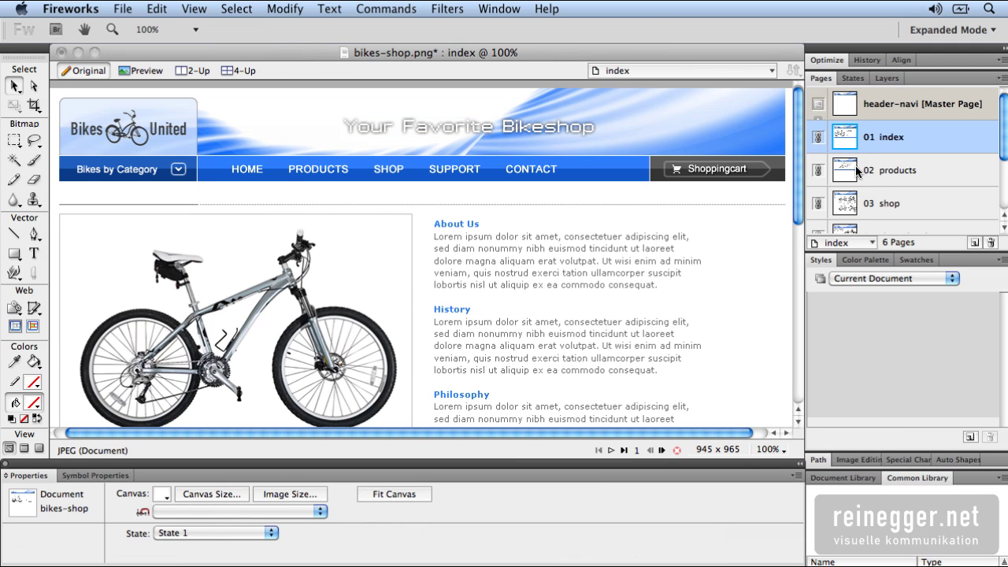
left_click(852, 168)
left_click(847, 206)
left_click(846, 104)
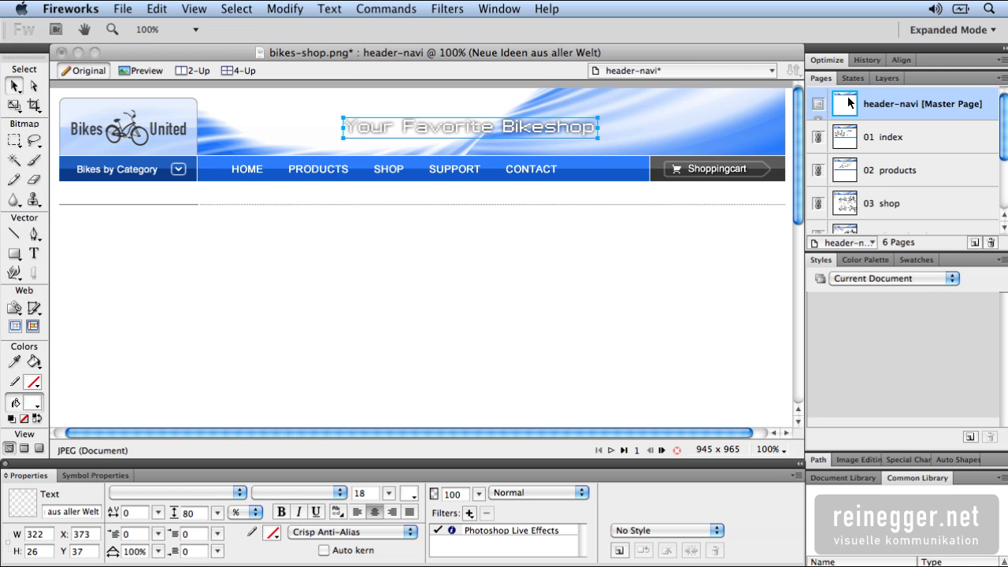
left_click_drag(536, 136, 465, 136)
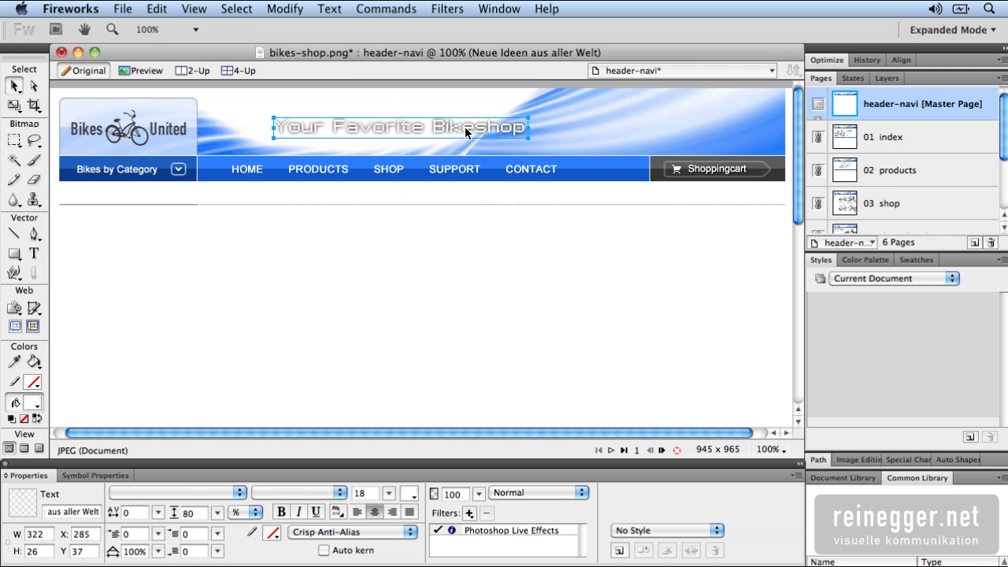
Step: Try widening the rounded rectangle behind the logo to about 249 pixels with the 9-slice Scaling tool, and undo it
left_click(190, 103)
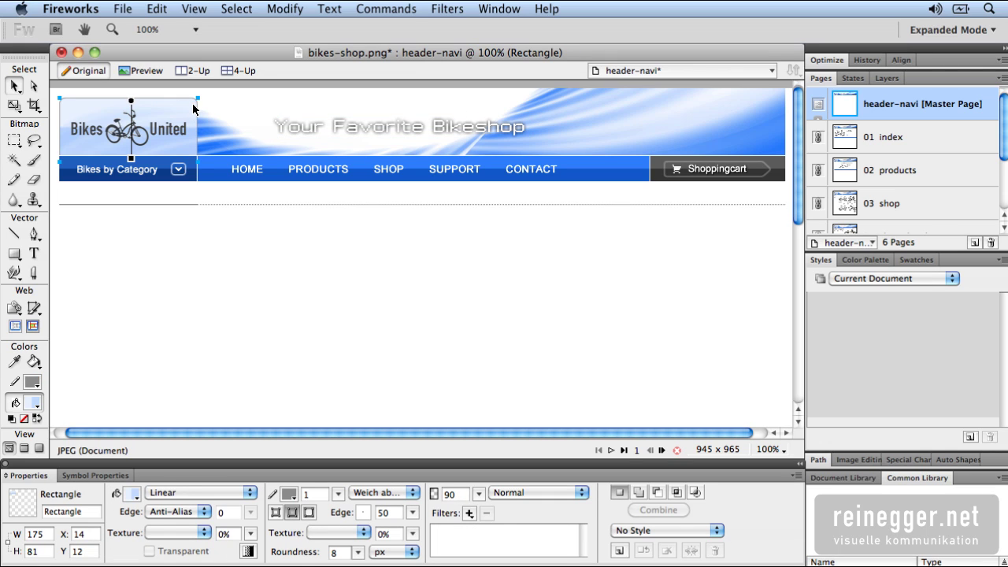
left_click_drag(14, 105, 56, 182)
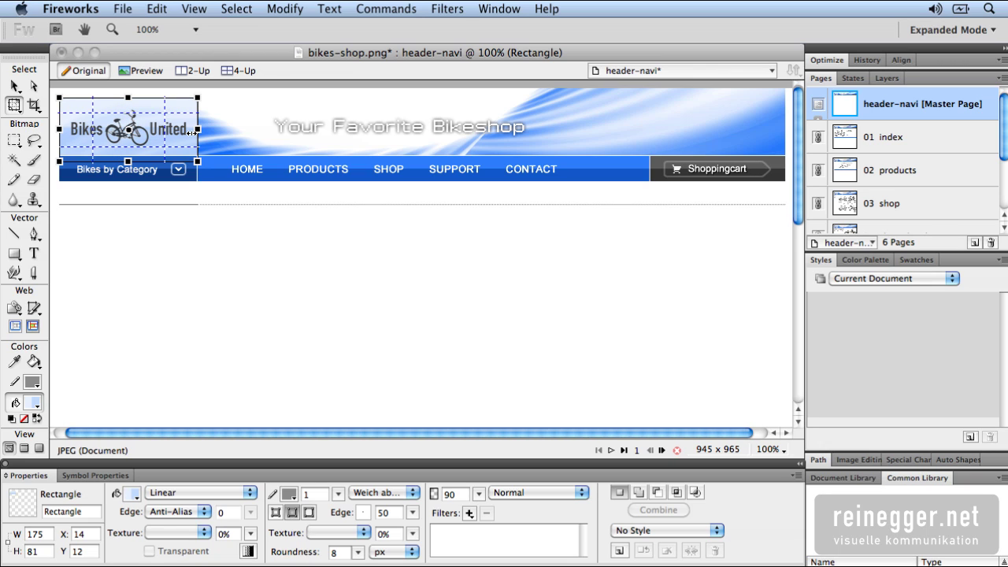
left_click_drag(193, 133, 256, 136)
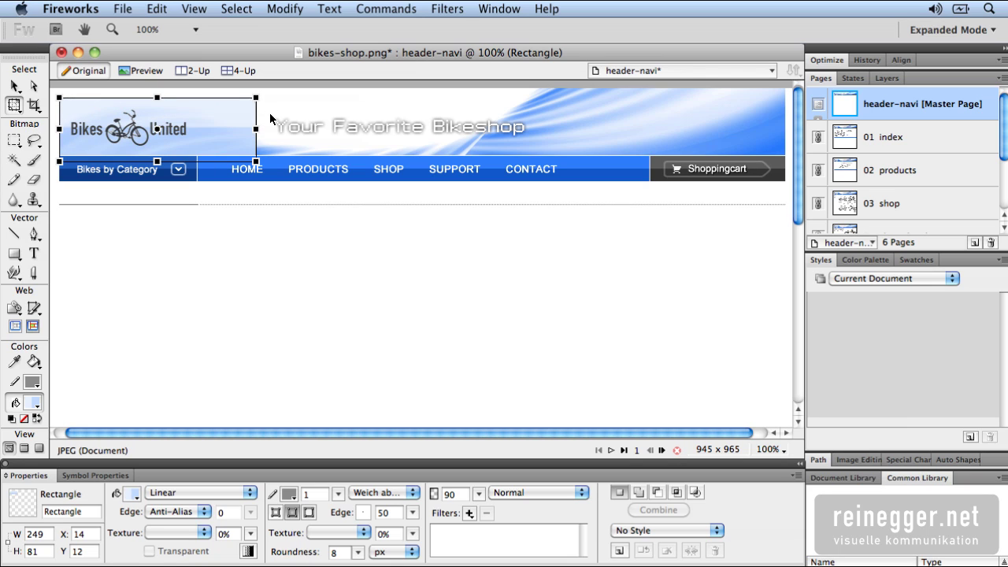
key("v")
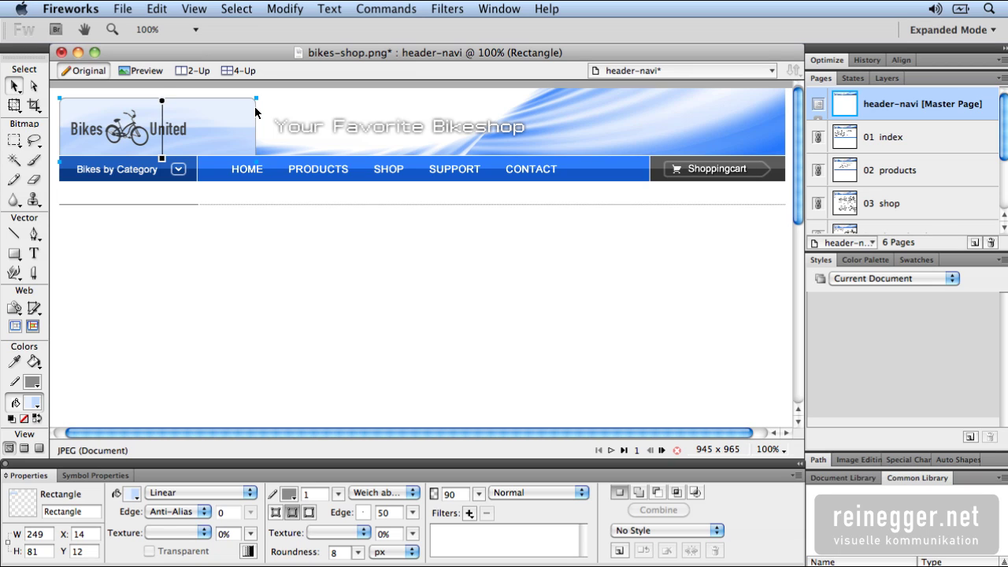
key("ctrl+z")
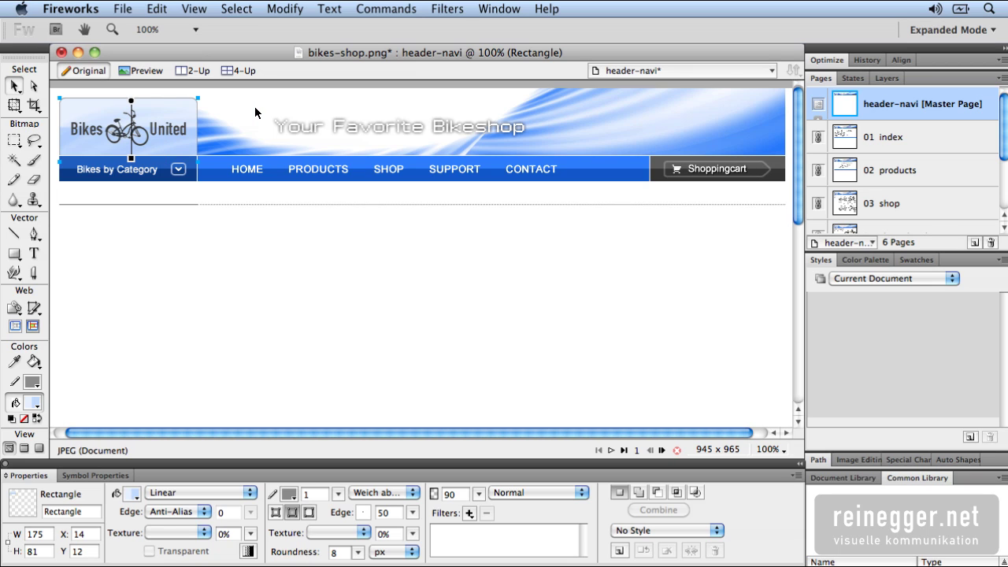
Step: Repeat the scaling of the logo's background rectangle to a width of about 251 pixels, apply it, and undo the change
left_click(14, 105)
left_click(69, 127)
left_click_drag(196, 128, 257, 128)
key("Return")
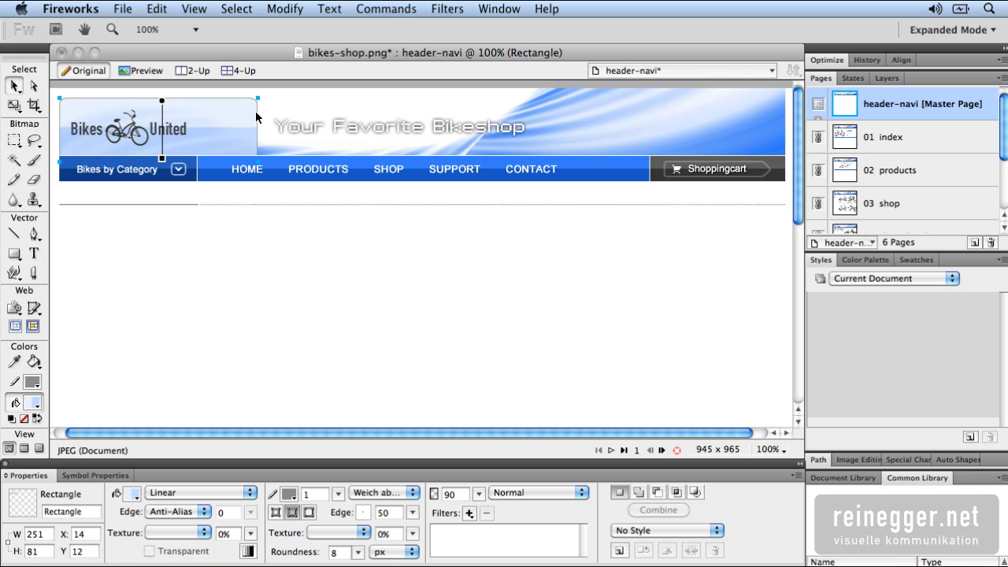
key("super+z")
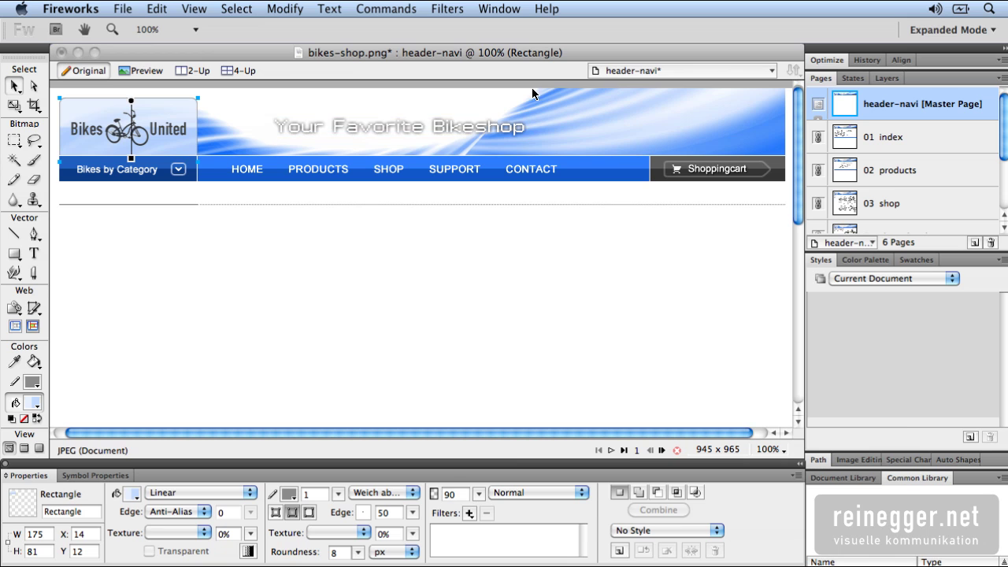
Step: Create a new style named footer from the blue footer bar on the index page, keeping the default property selection
left_click(851, 139)
scroll(607, 226, "down", 5)
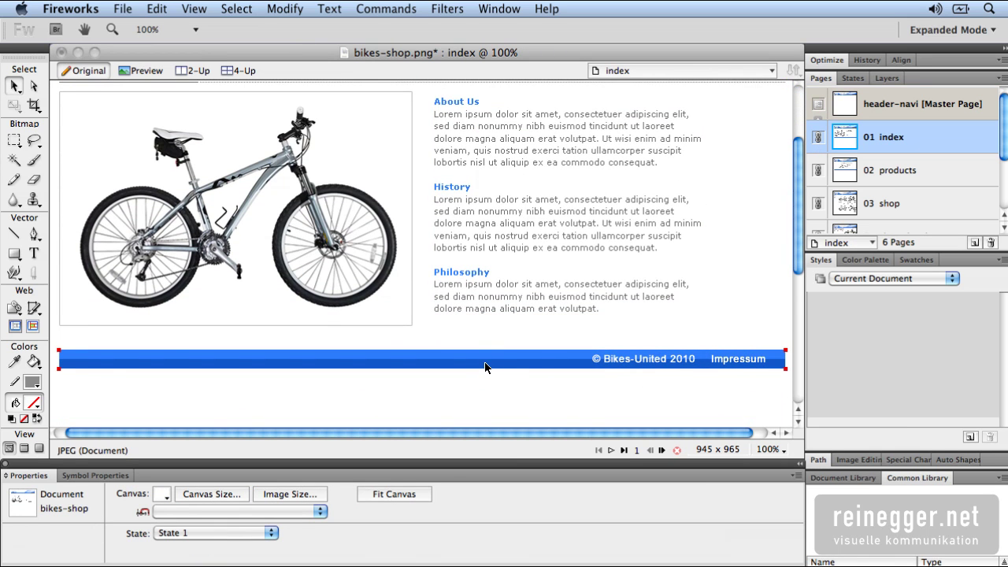
left_click(467, 365)
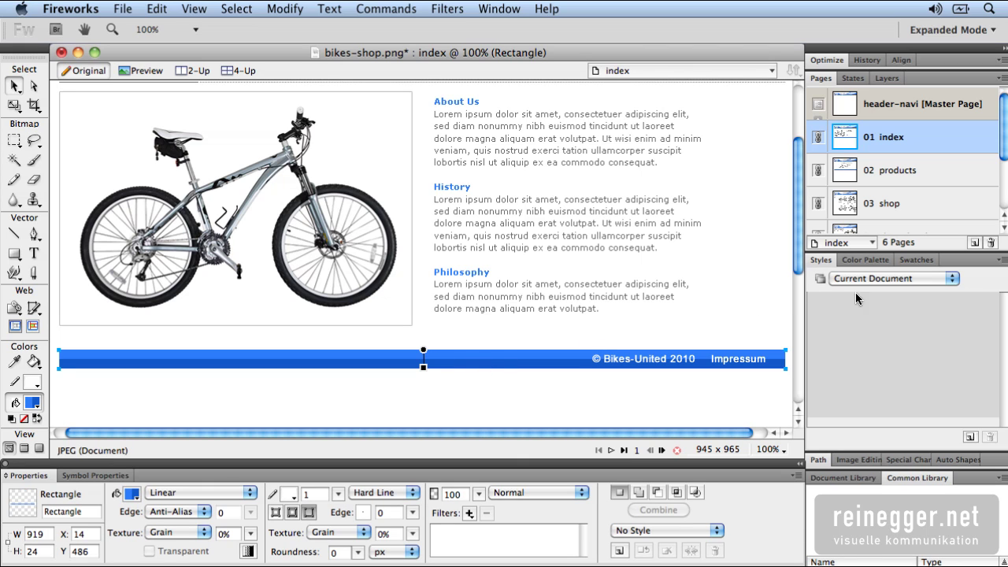
left_click(970, 436)
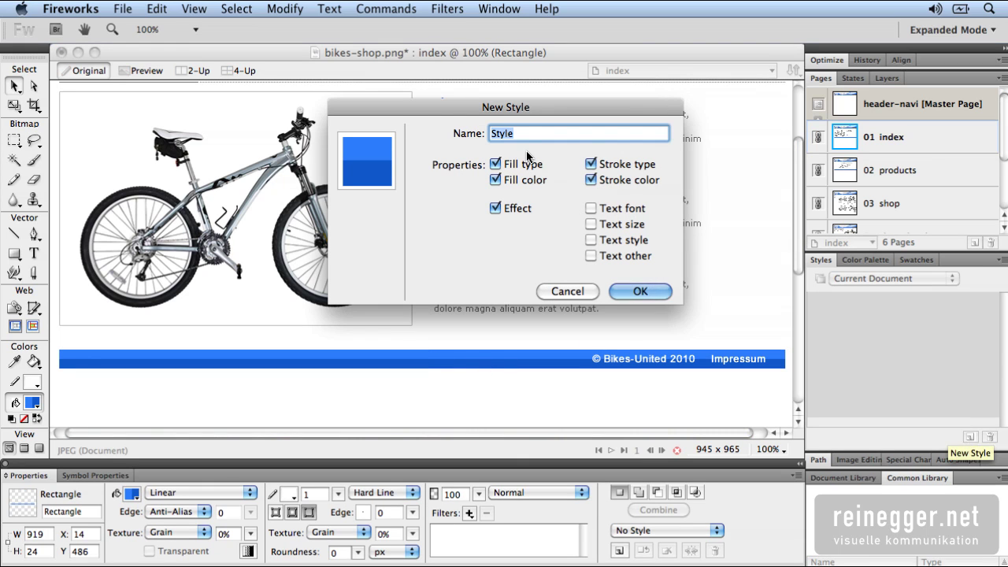
type("f")
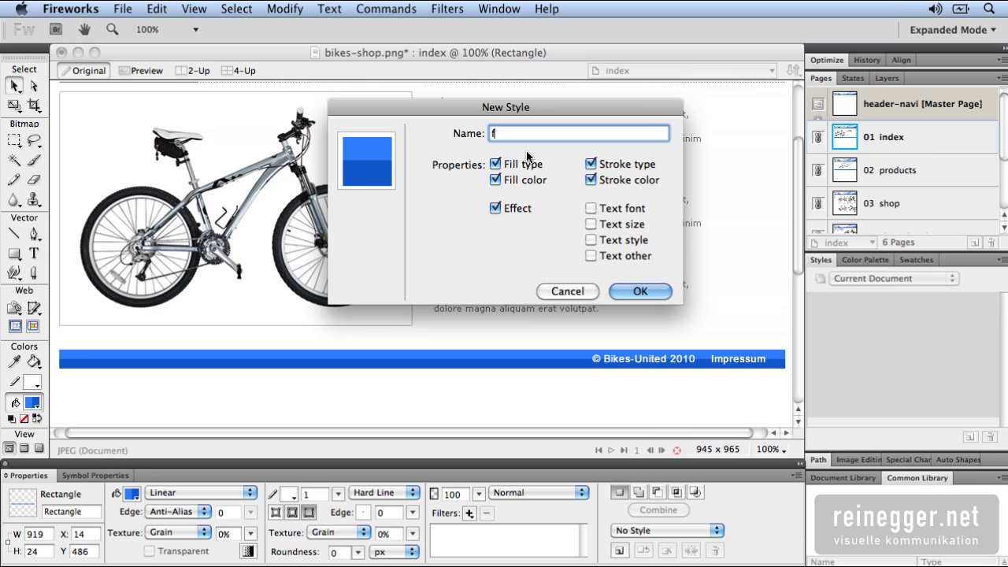
type("ooter")
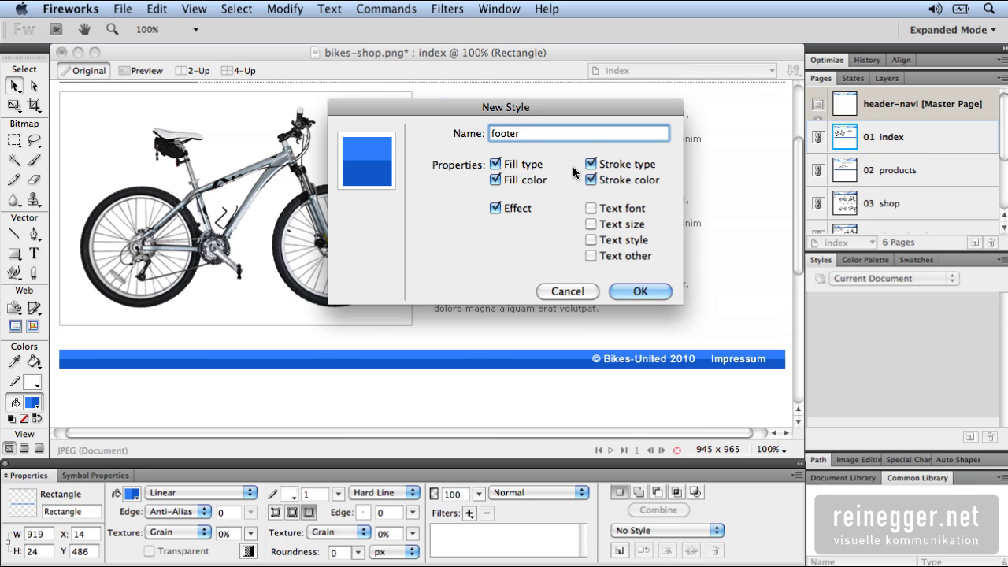
left_click(626, 286)
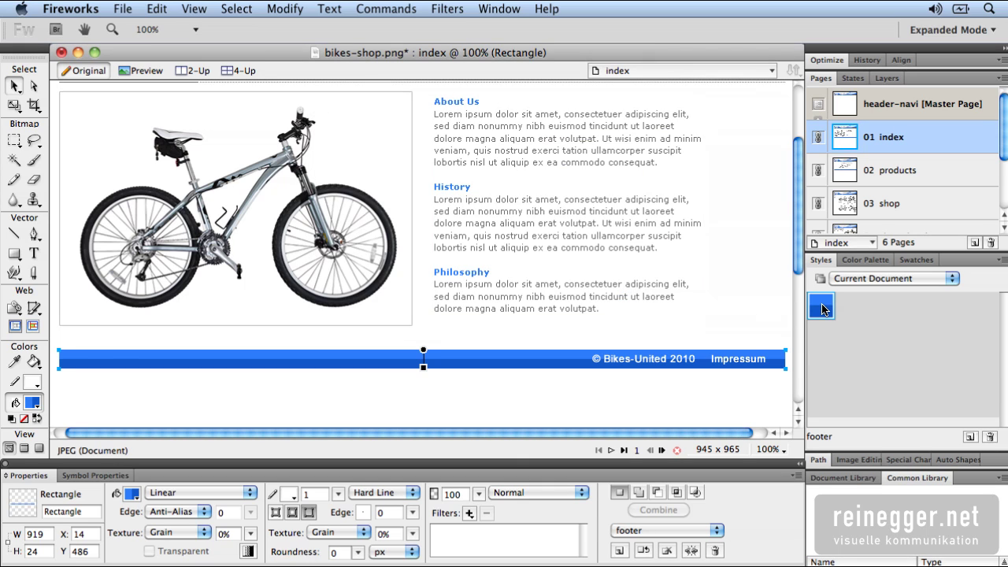
Step: Browse the Chrome, Dark Chrome and Plastic style libraries, and return to the current document's styles
left_click(864, 278)
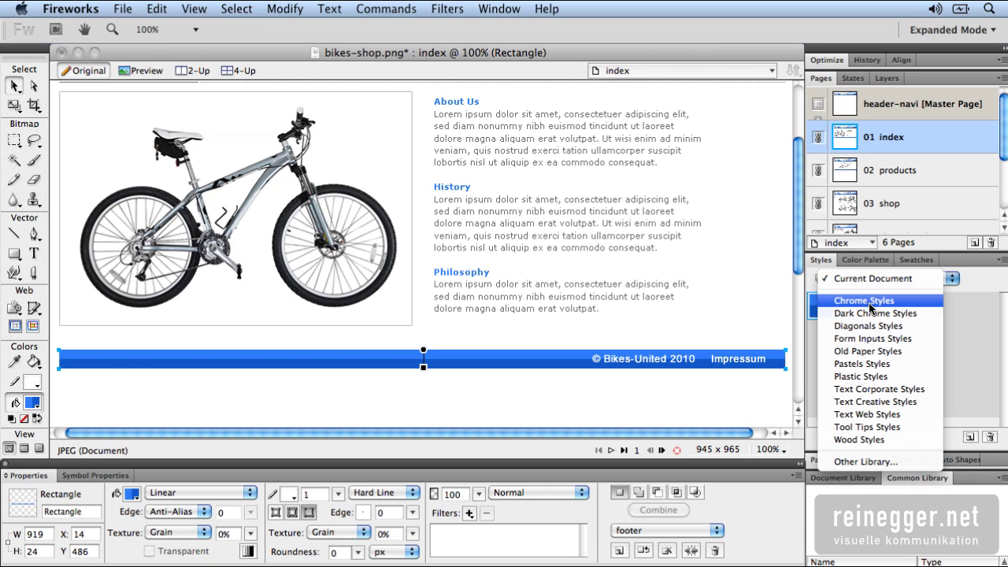
left_click(871, 304)
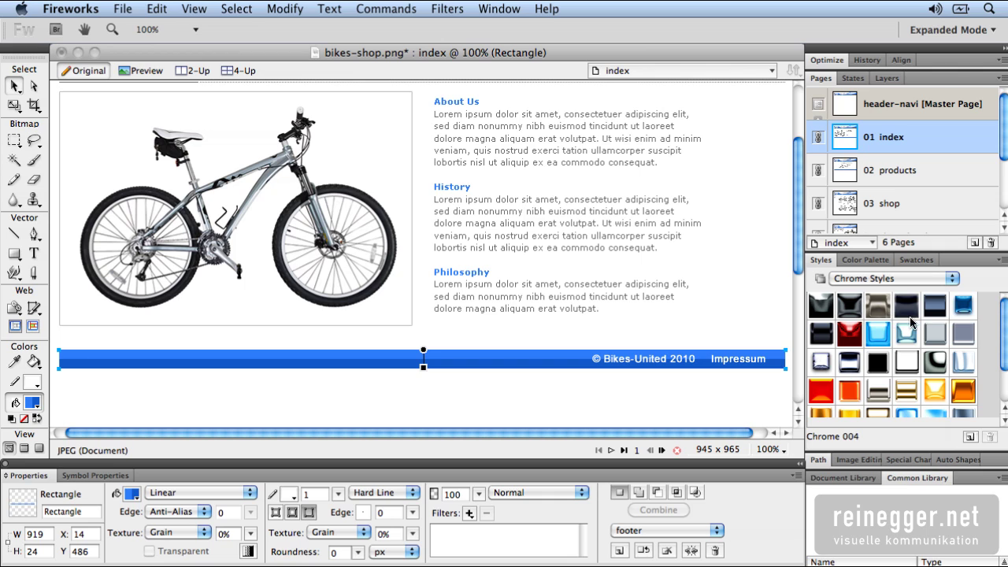
scroll(1000, 333, "down", 1)
scroll(1000, 358, "up", 1)
left_click(948, 279)
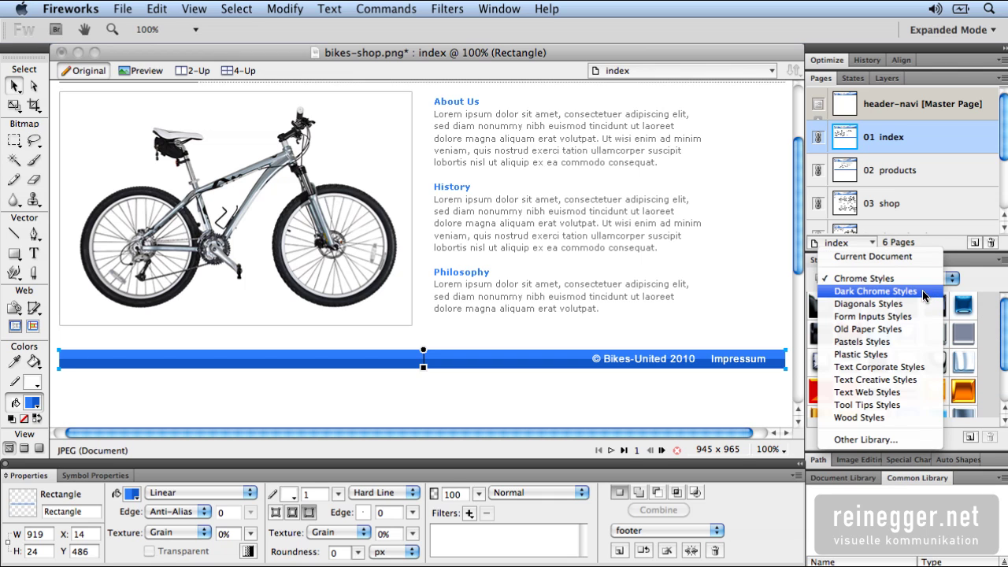
left_click(927, 291)
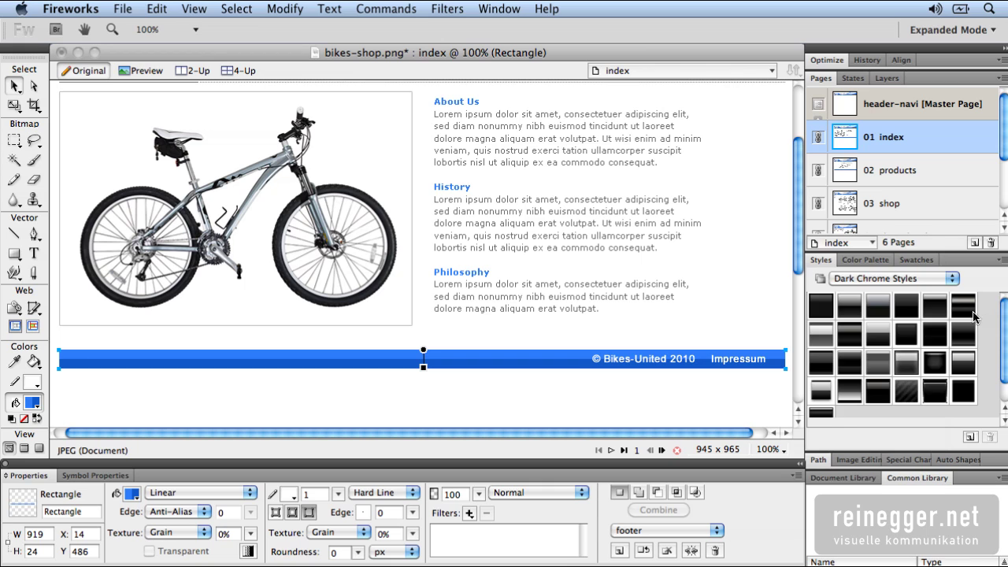
left_click(952, 279)
left_click(919, 347)
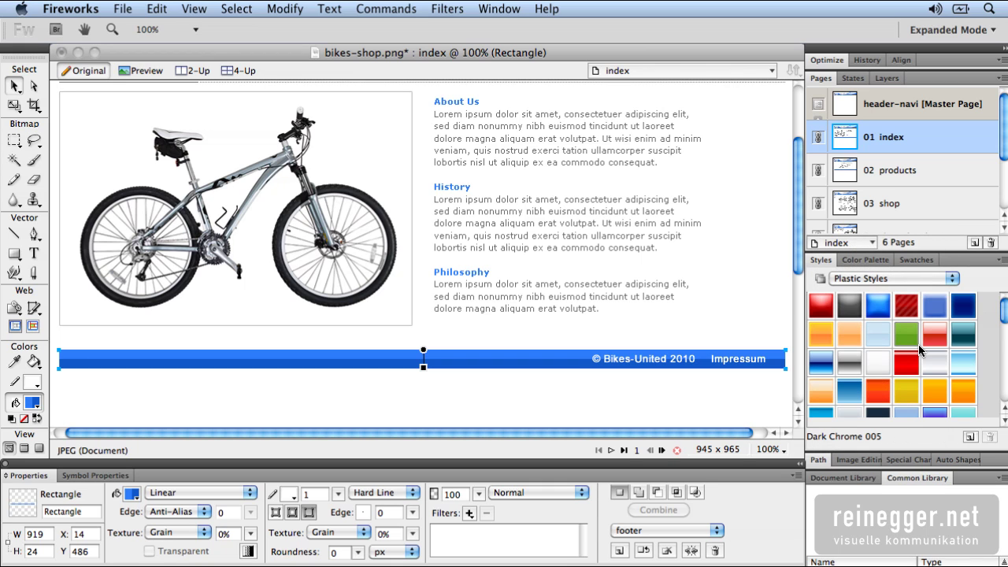
scroll(918, 344, "down", 5)
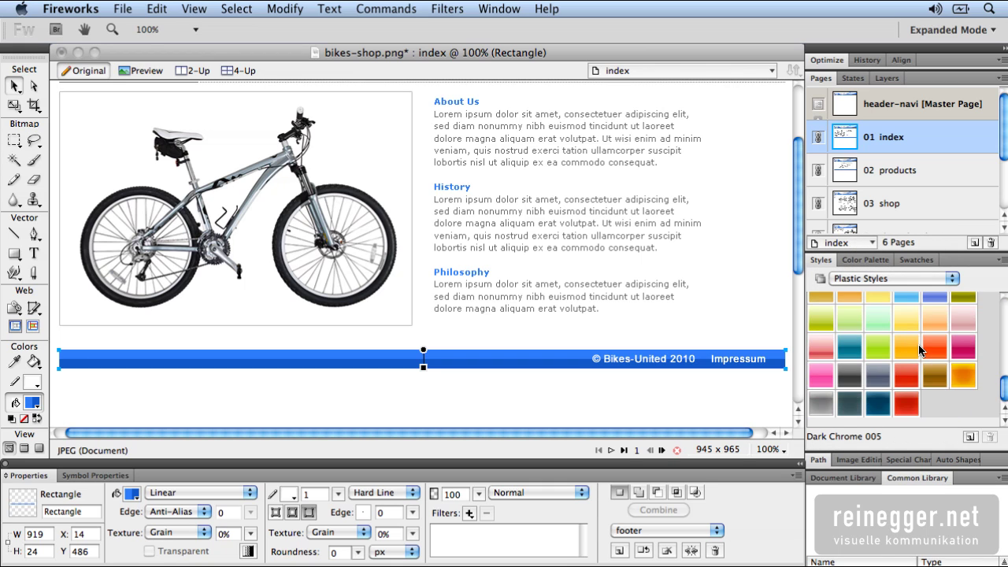
scroll(919, 344, "up", 5)
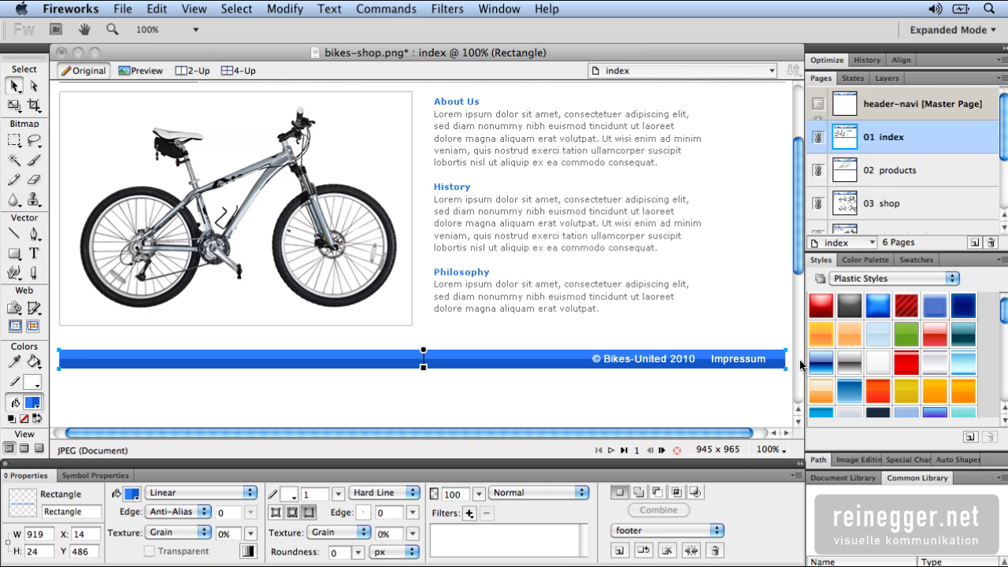
left_click(868, 279)
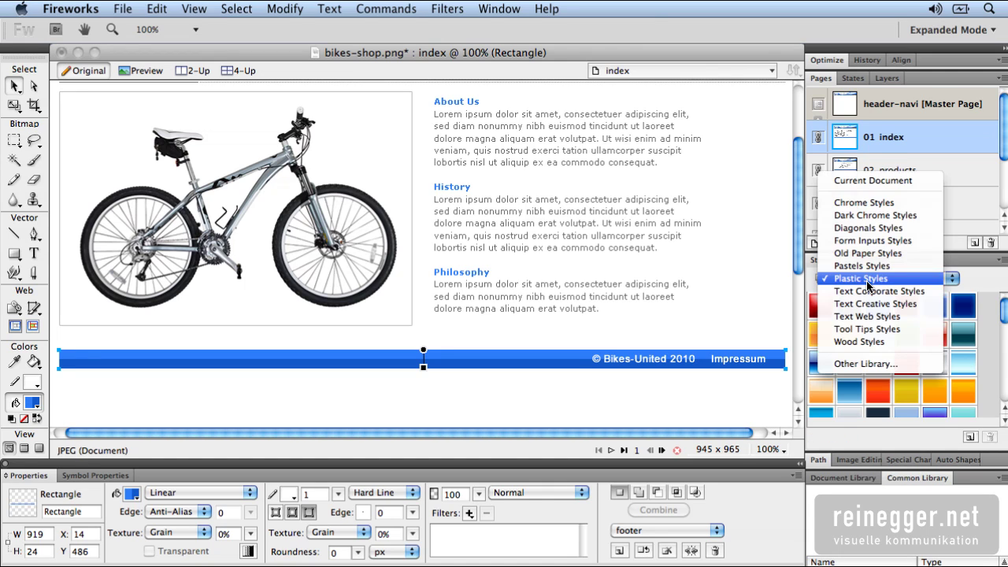
left_click(867, 191)
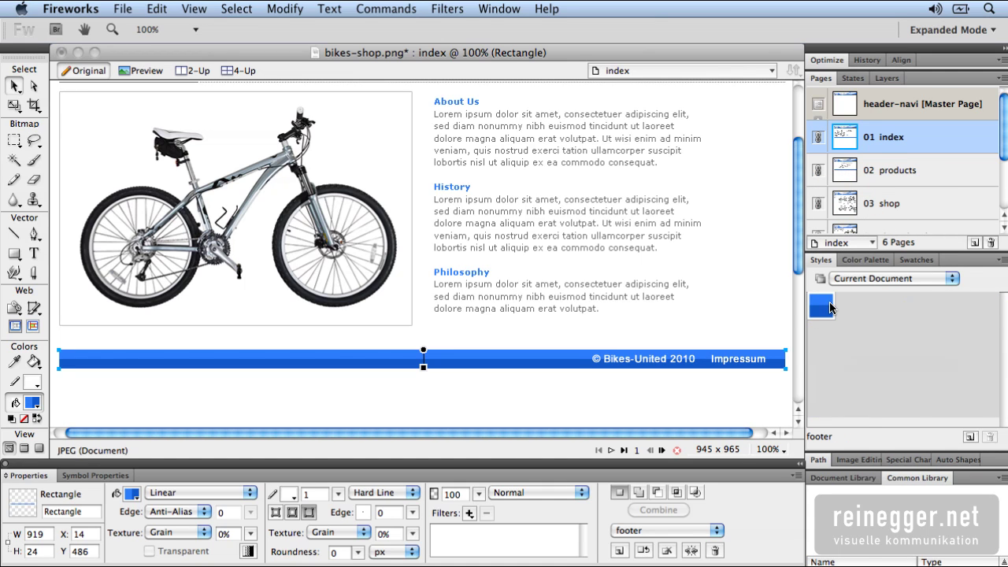
left_click(820, 310)
left_click(14, 252)
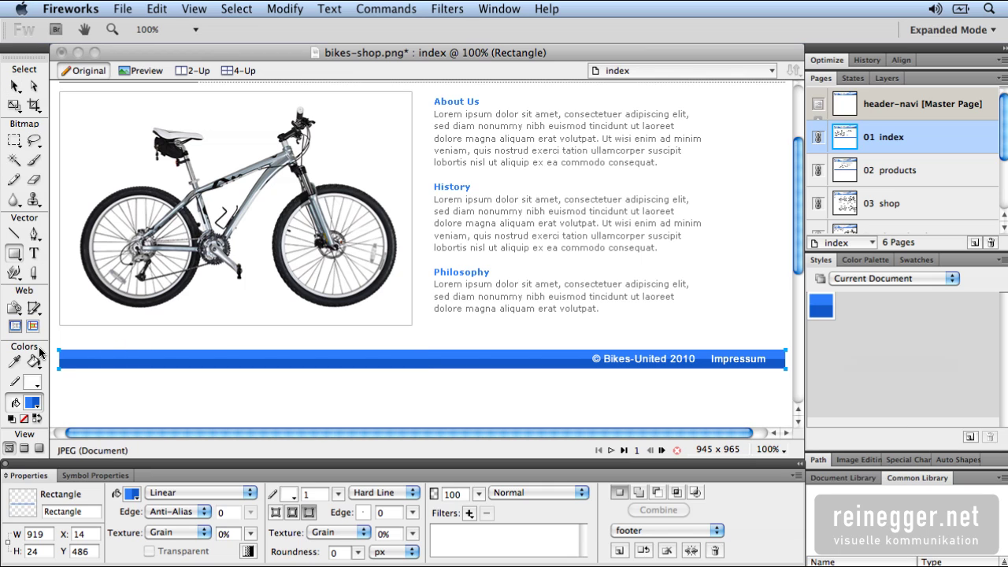
left_click(33, 405)
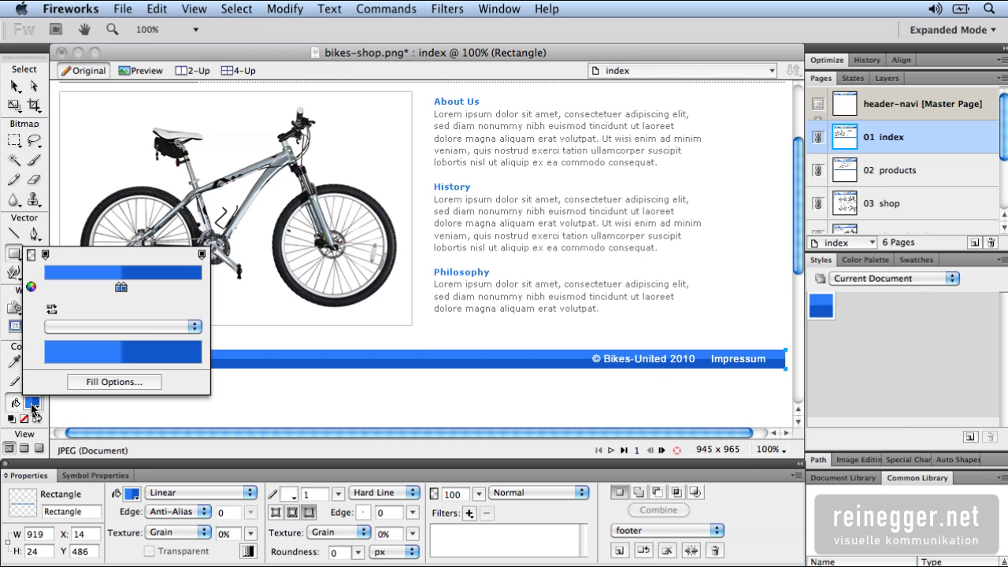
left_click(91, 384)
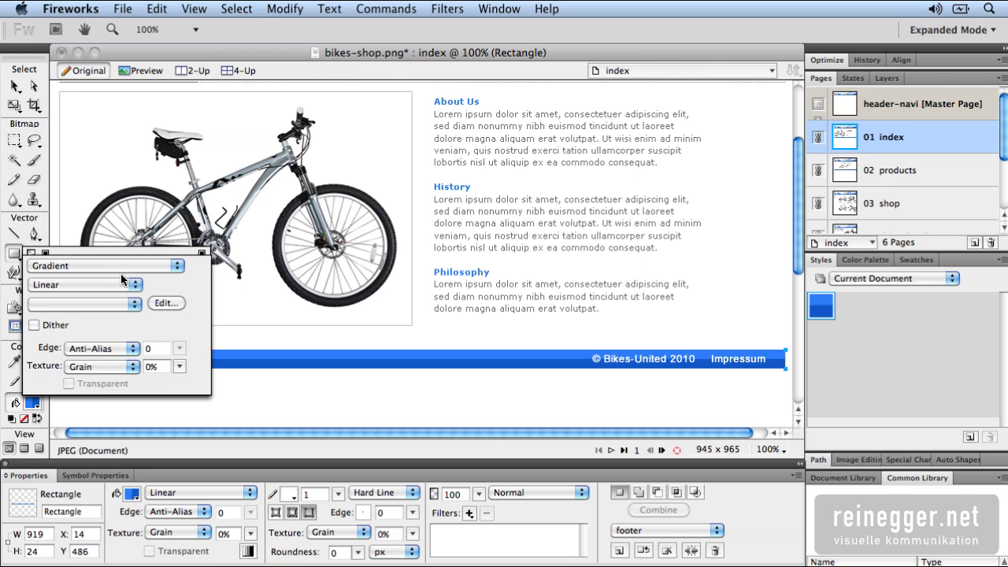
left_click(122, 282)
left_click(118, 282)
left_click(80, 266)
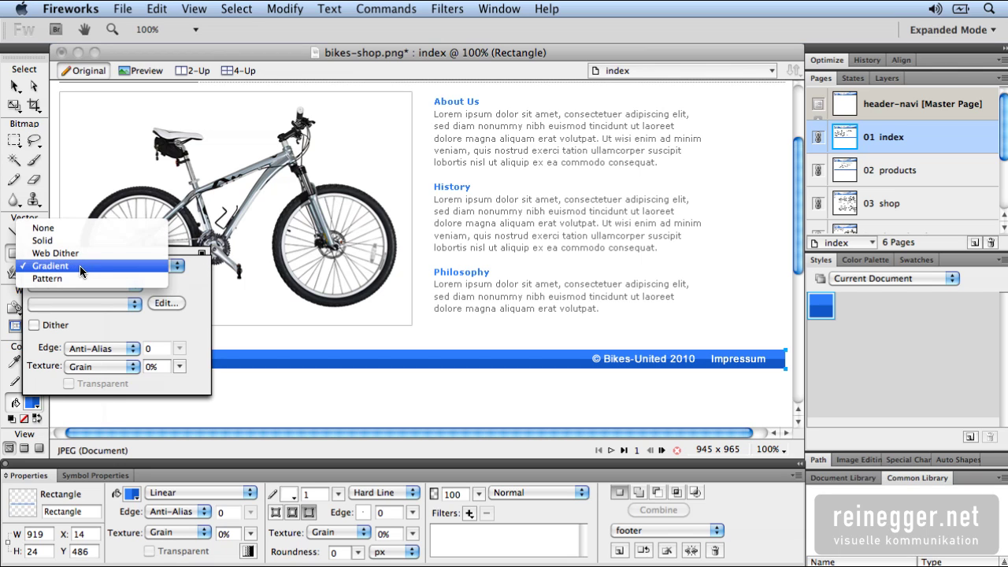
left_click(79, 240)
left_click(282, 391)
key("v")
key("ctrl+z")
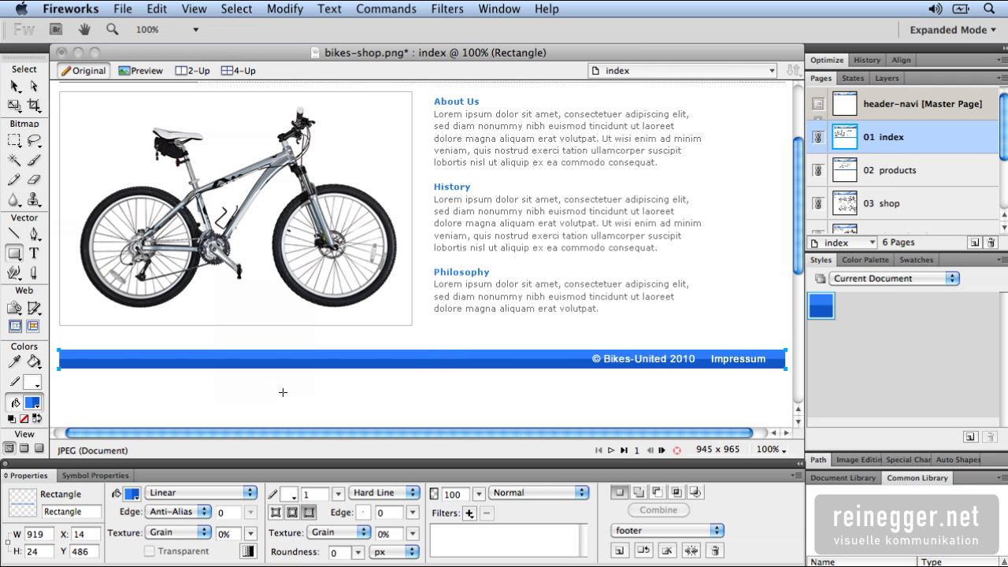
Step: Draw a solid red rectangle about 196 by 40 pixels below the footer bar and apply the footer style to it
left_click(15, 86)
left_click(145, 379)
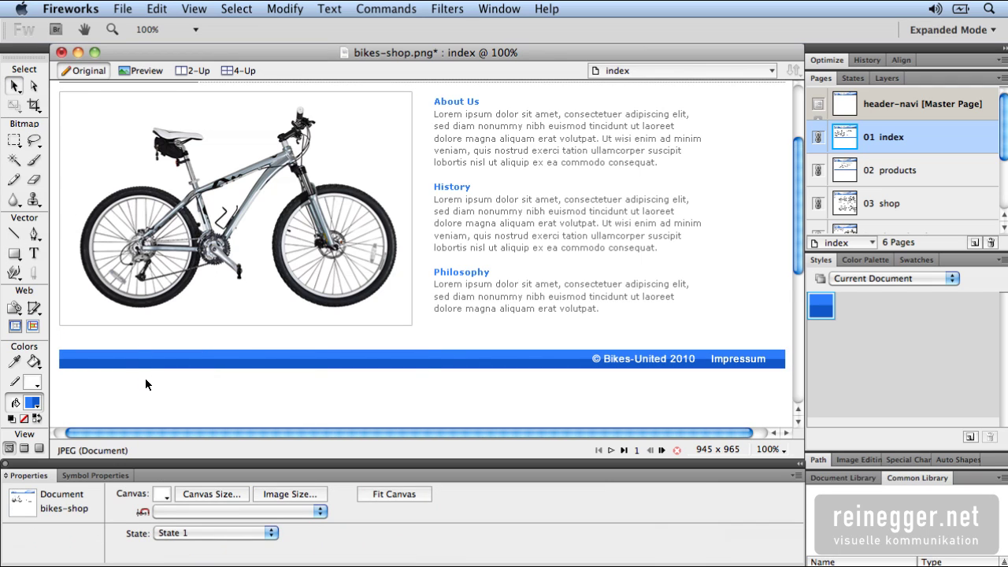
left_click(15, 252)
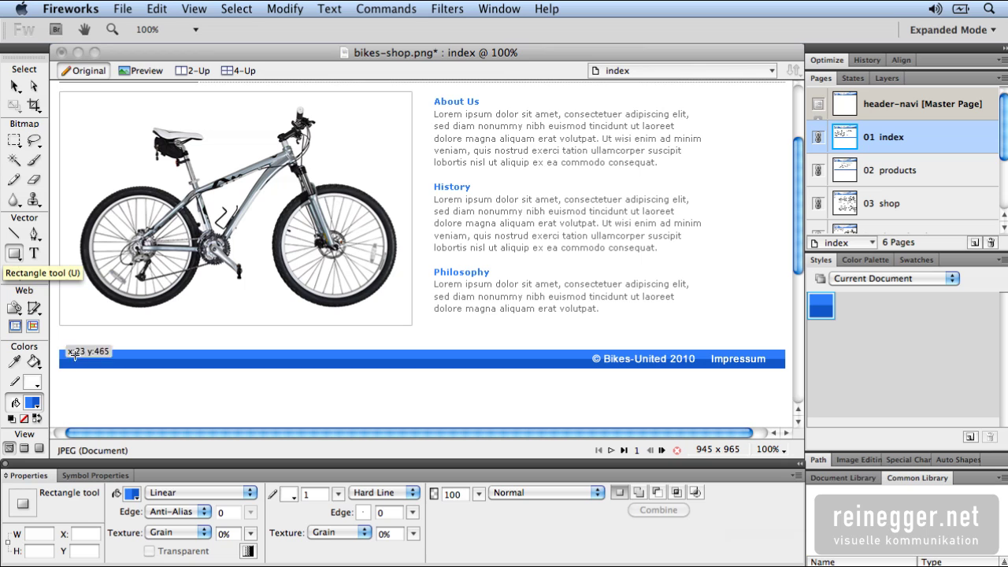
left_click(198, 493)
left_click(214, 517)
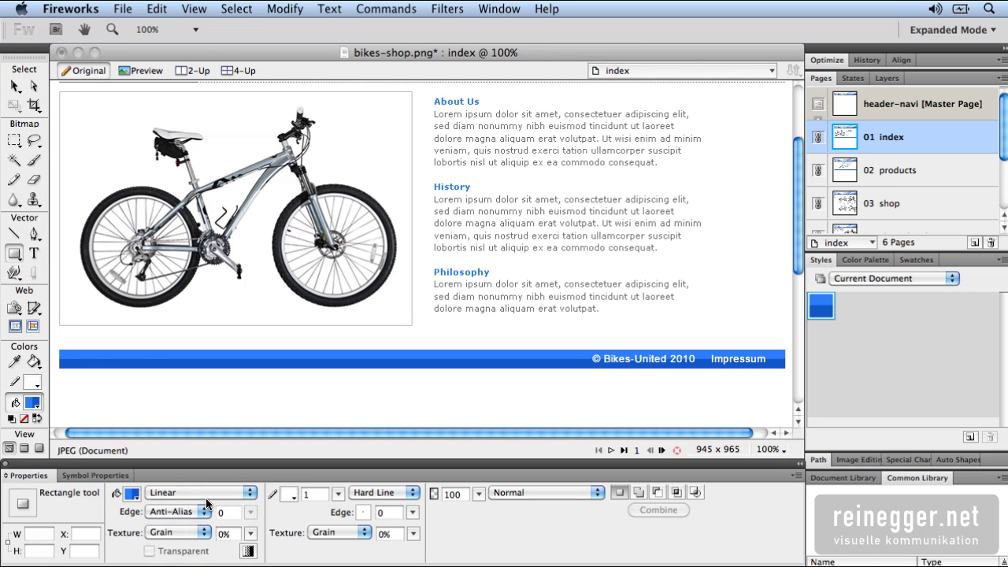
left_click(136, 495)
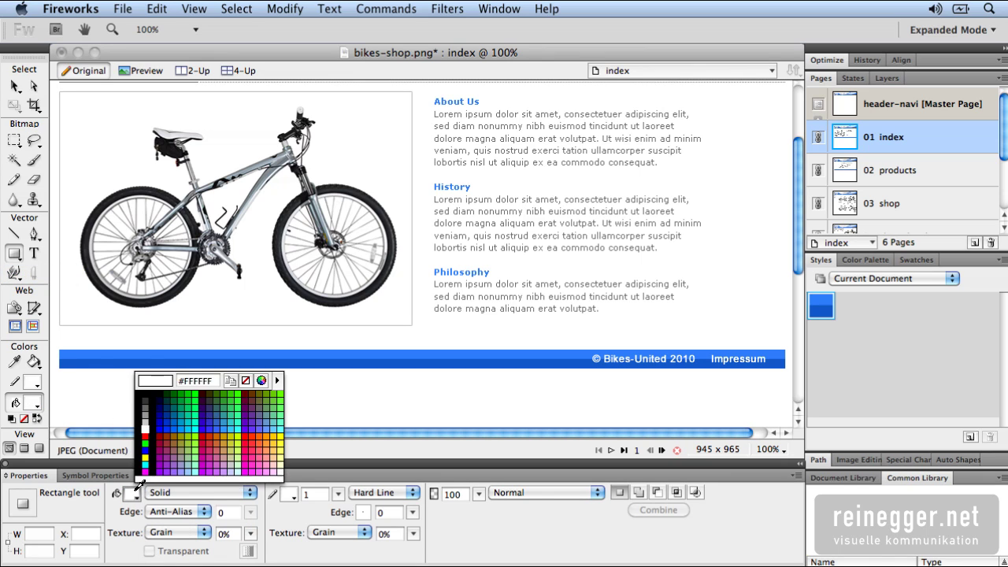
left_click(145, 436)
left_click_drag(119, 379, 274, 411)
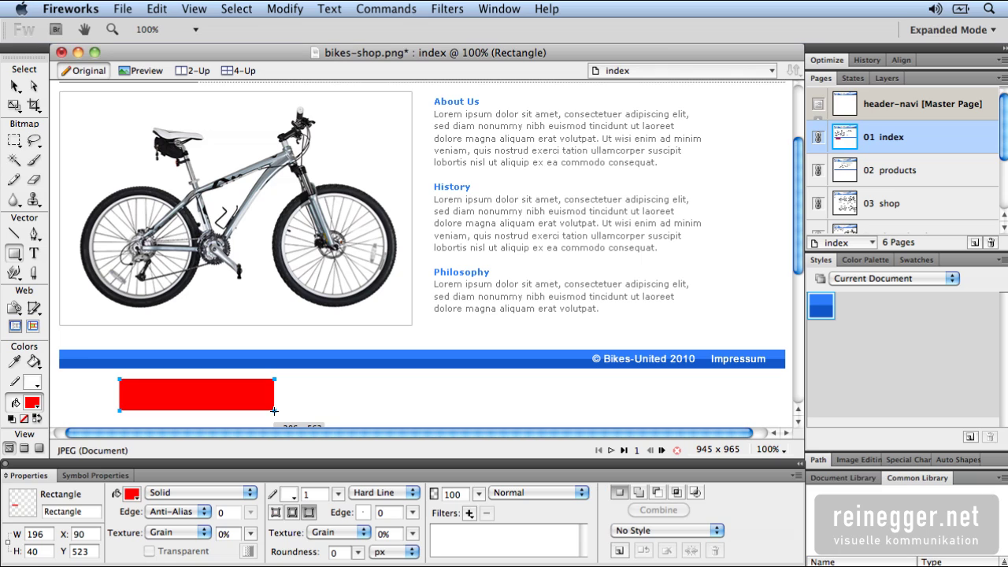
left_click(15, 86)
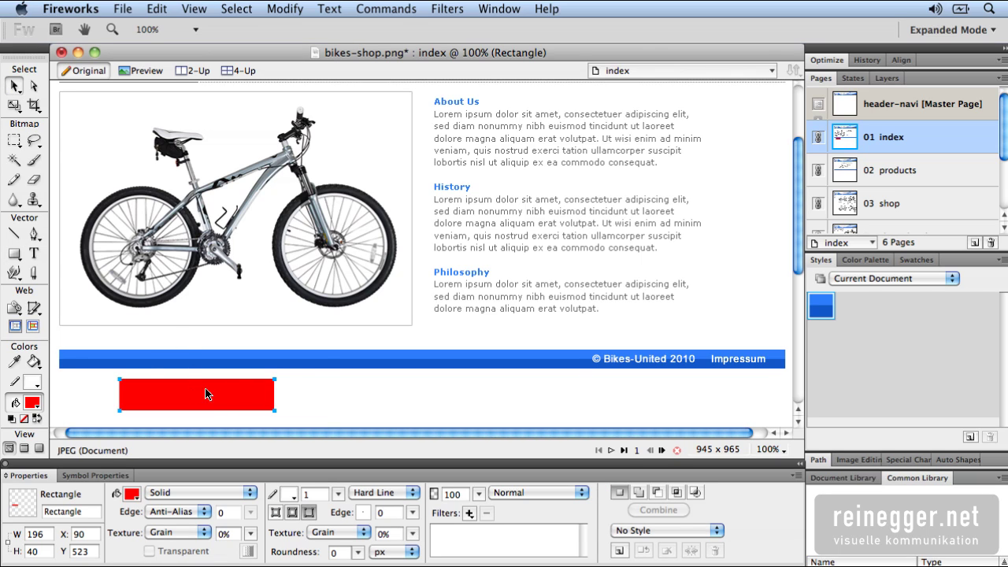
left_click(819, 307)
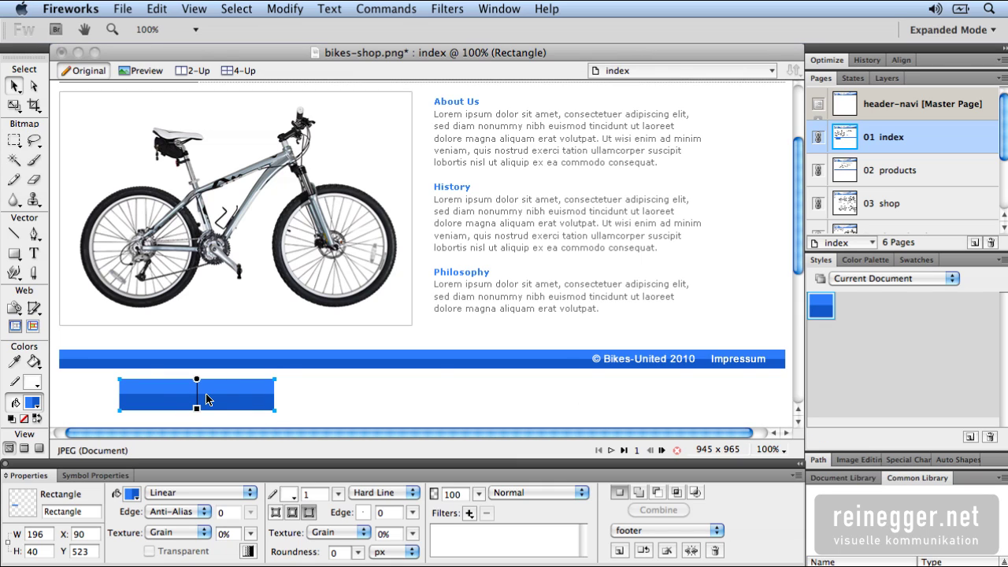
Step: Recolour the footer bar's two-tone gradient with medium grey and dark grey, and redefine the footer style from it
left_click(535, 363)
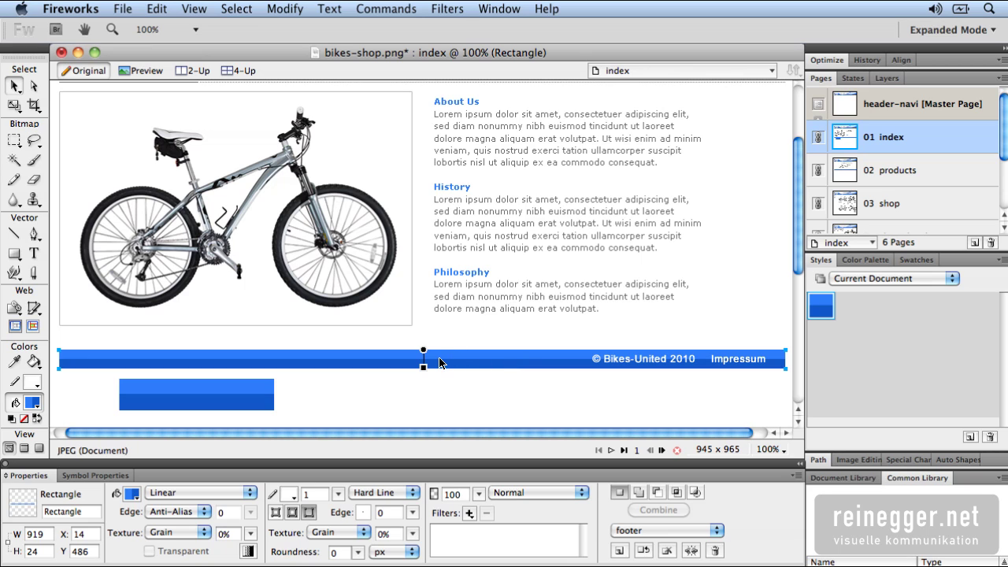
left_click(132, 493)
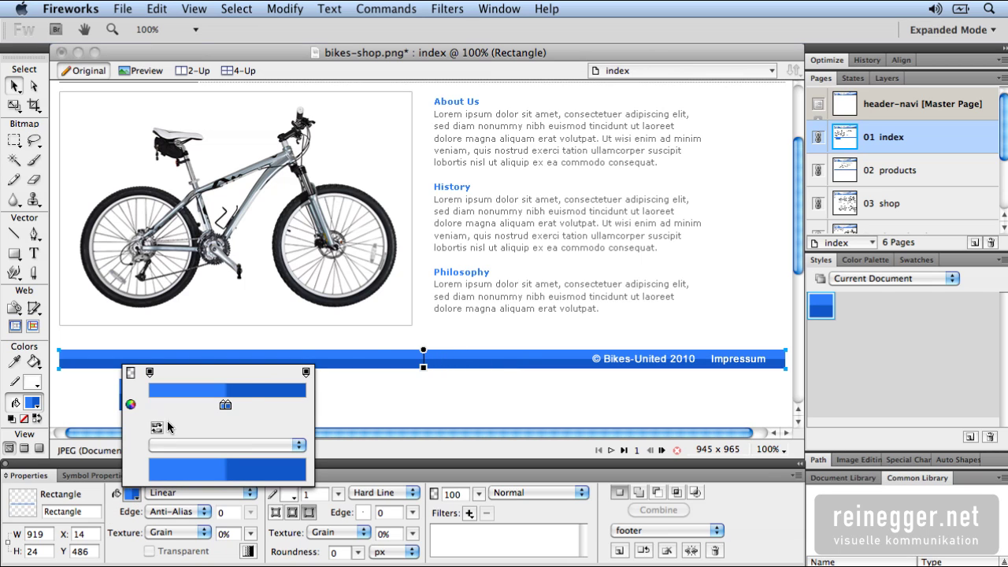
left_click(225, 404)
key("Escape")
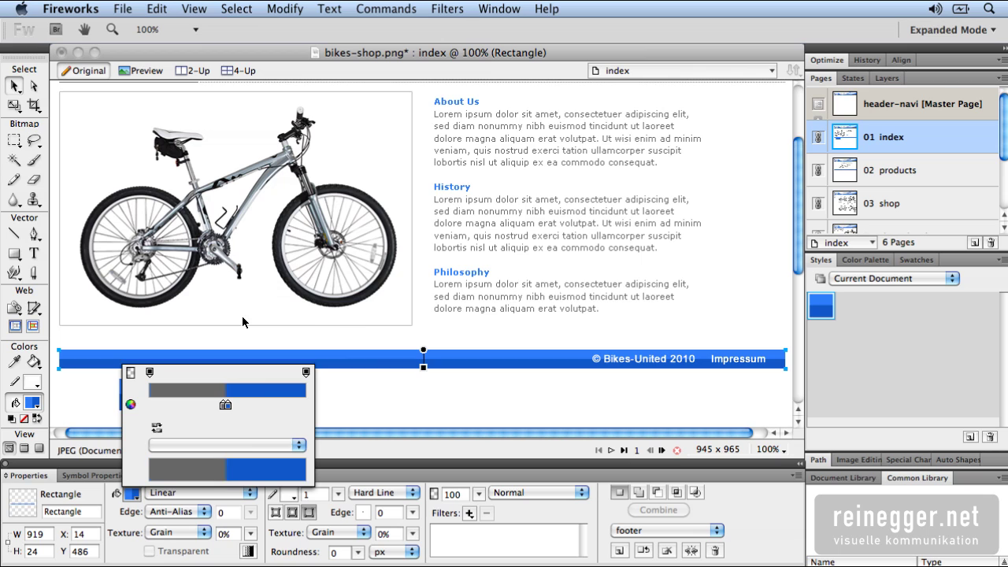
left_click(225, 405)
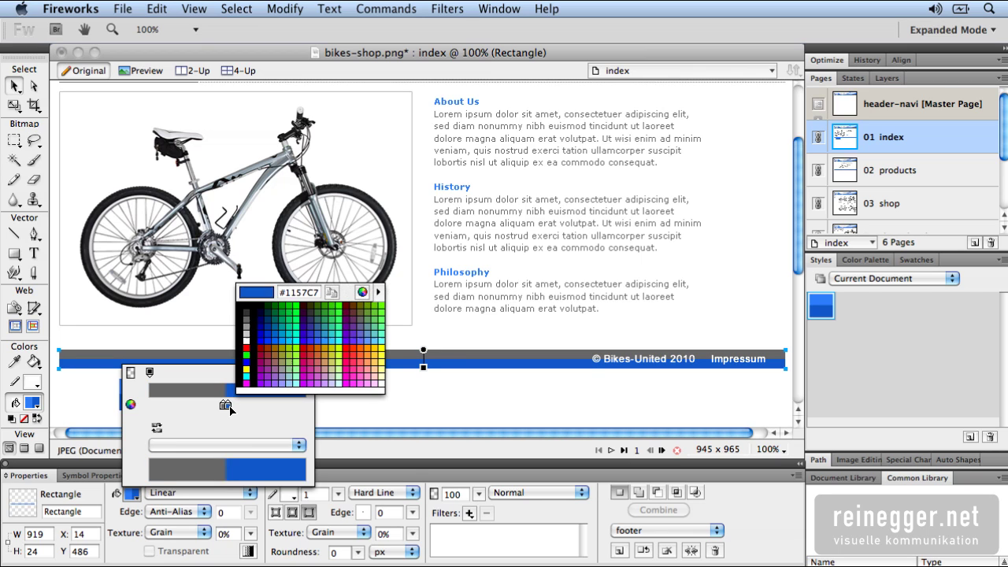
left_click(247, 320)
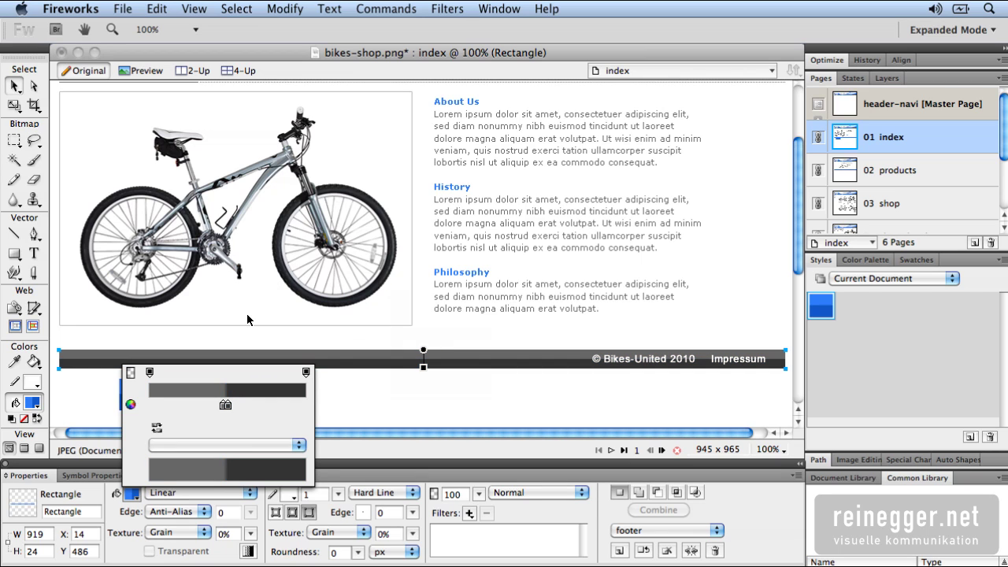
left_click(361, 366)
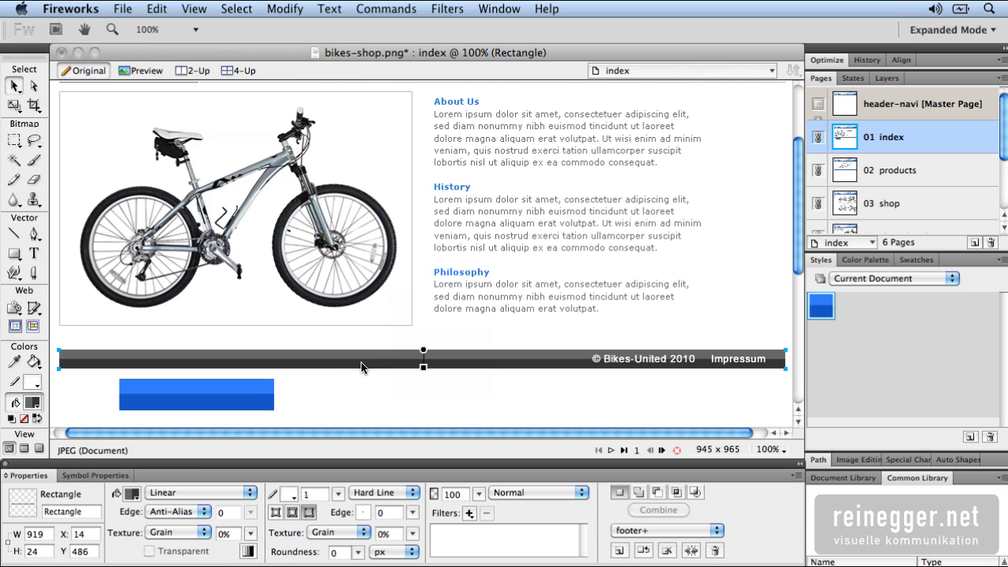
left_click(644, 551)
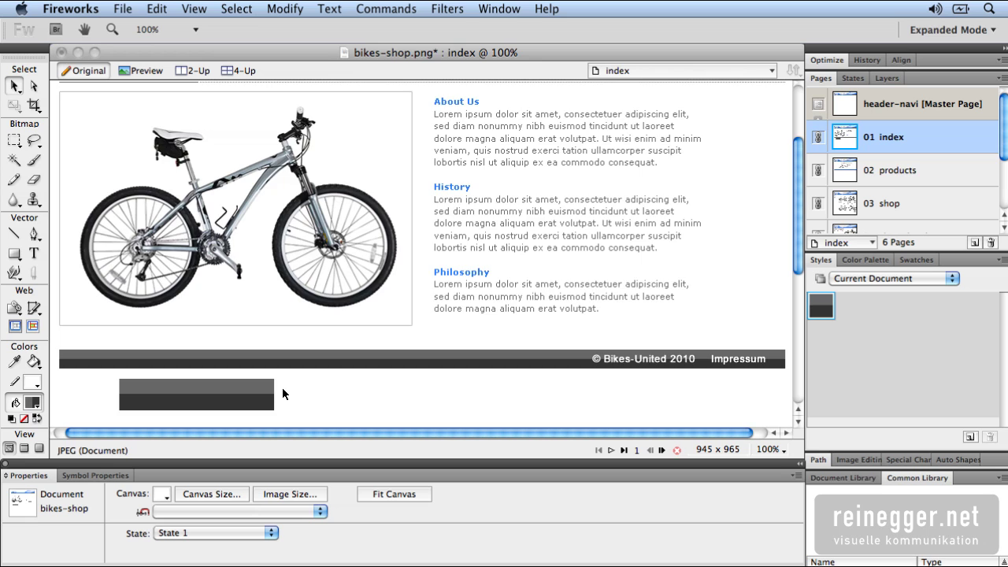
Step: Revert the grey footer style to blue and remove the test rectangle below the footer bar
key("Page_Down")
key("Page_Up")
left_click(252, 396)
key("Delete")
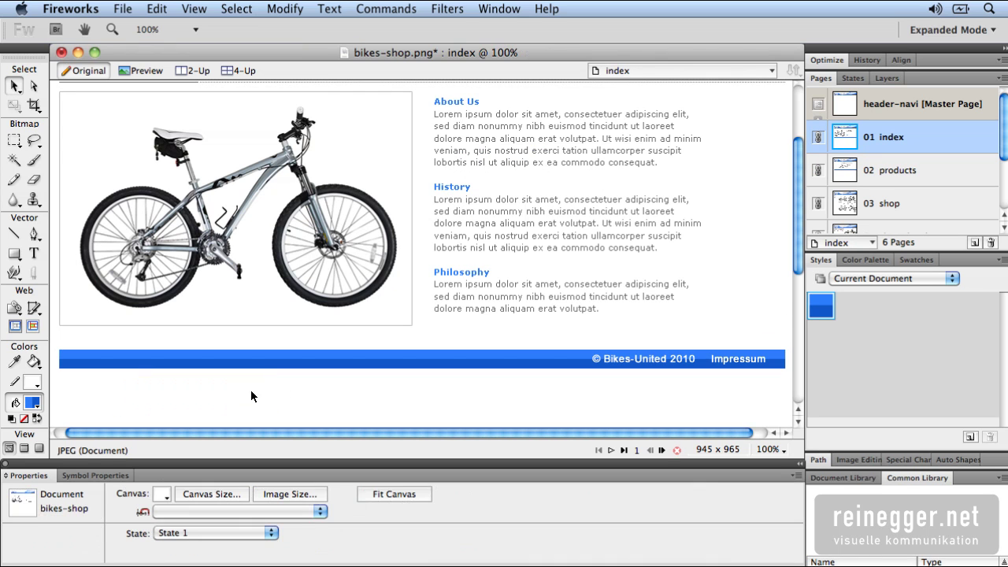
Step: Go to the shop_detail page and compare its State 1 and State 2 contents, ending on State 1
left_click(661, 70)
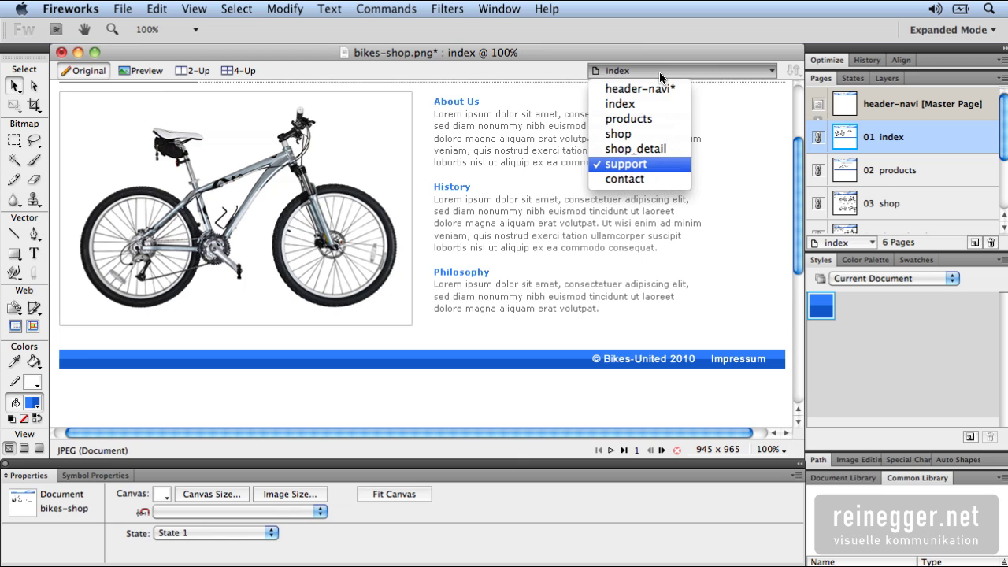
left_click(638, 149)
scroll(461, 202, "up", 3)
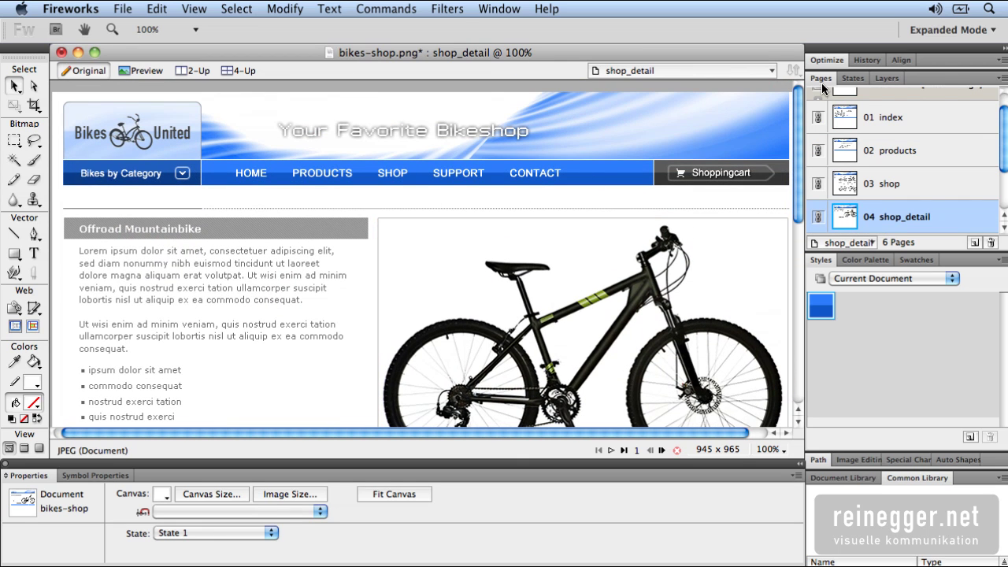
left_click(853, 80)
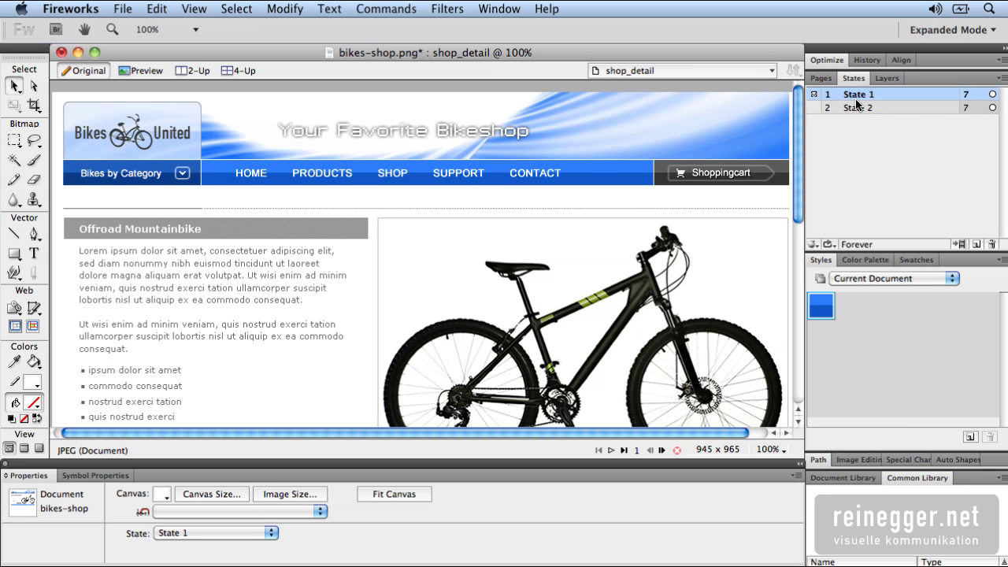
left_click(858, 108)
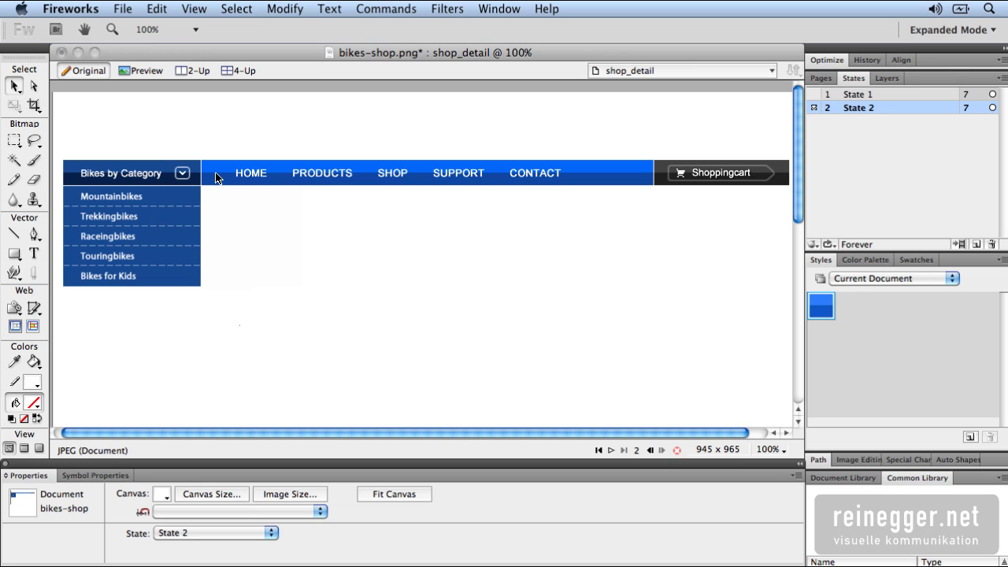
left_click(887, 95)
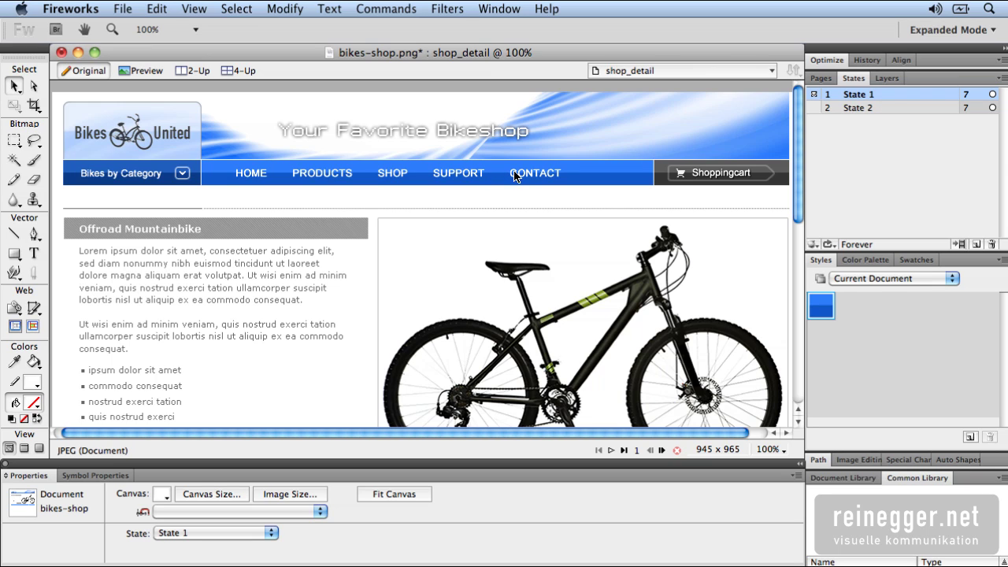
left_click(858, 112)
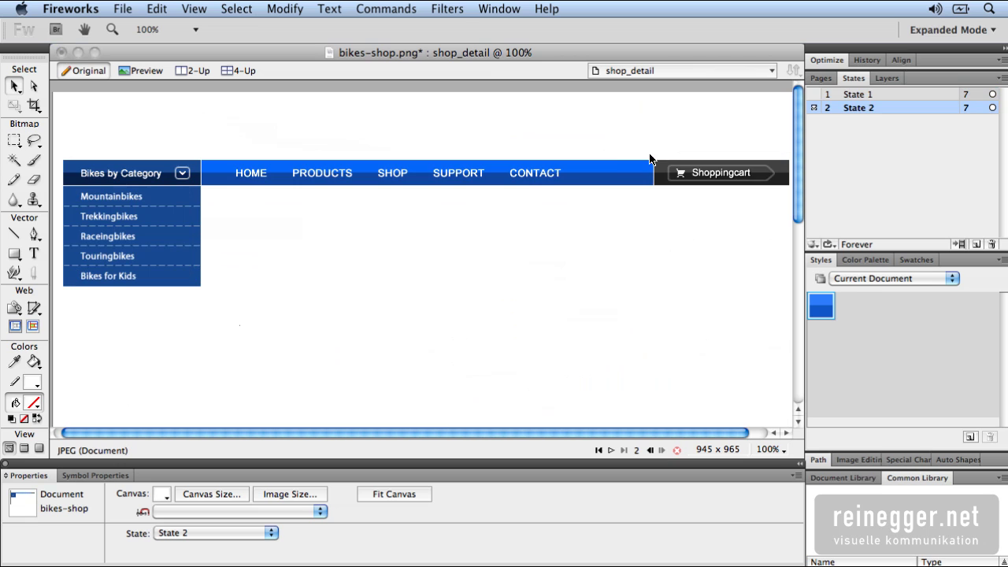
left_click(848, 96)
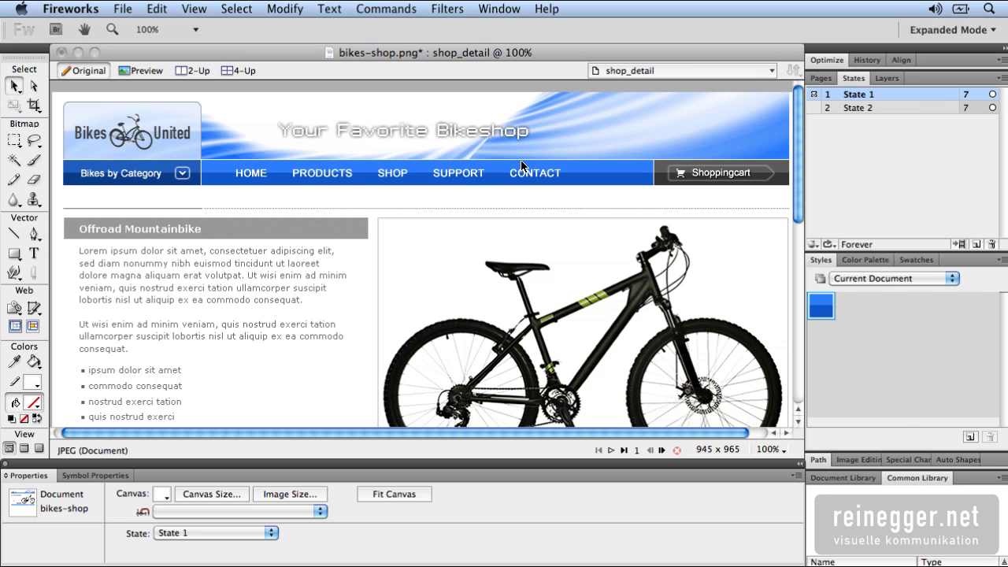
Step: Check the slices on the shop_detail page, preview the Bikes by Category rollover menu, and return to the original view
left_click(33, 326)
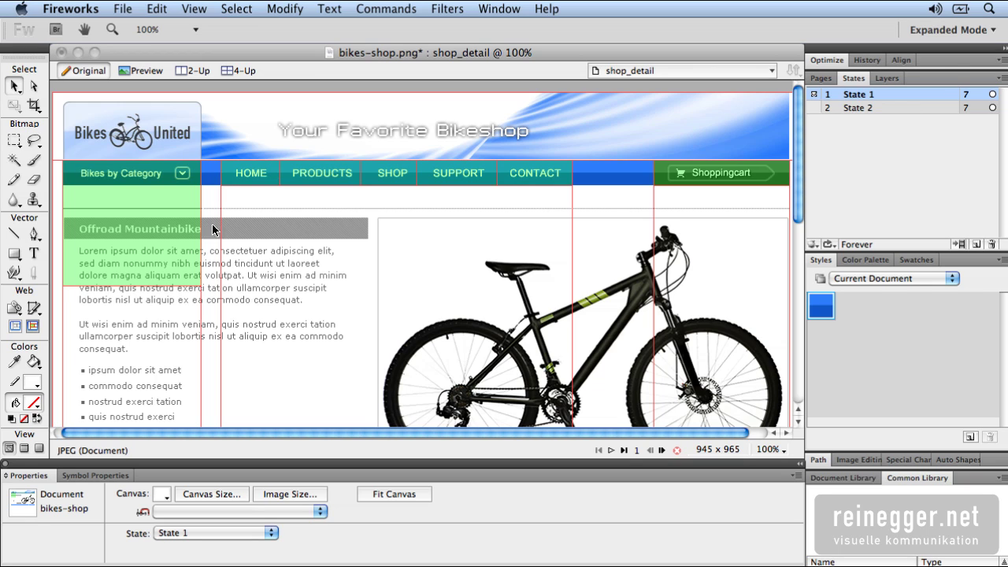
left_click(16, 327)
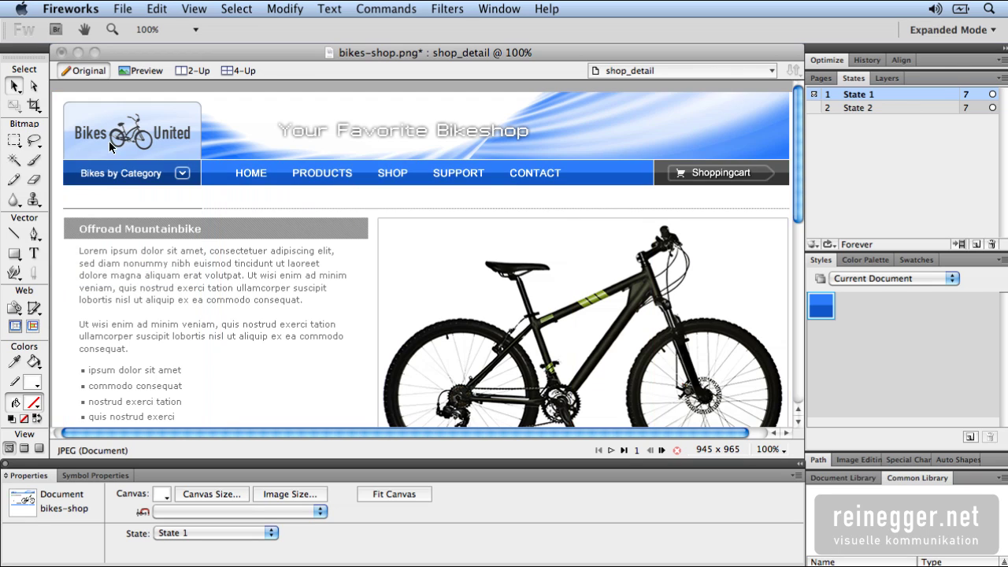
left_click(155, 73)
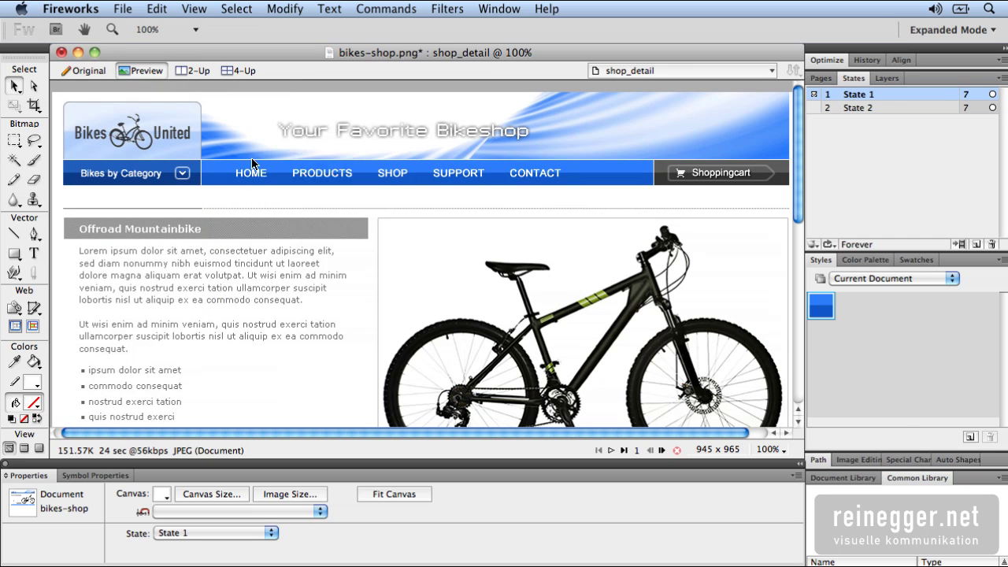
mouse_move(162, 173)
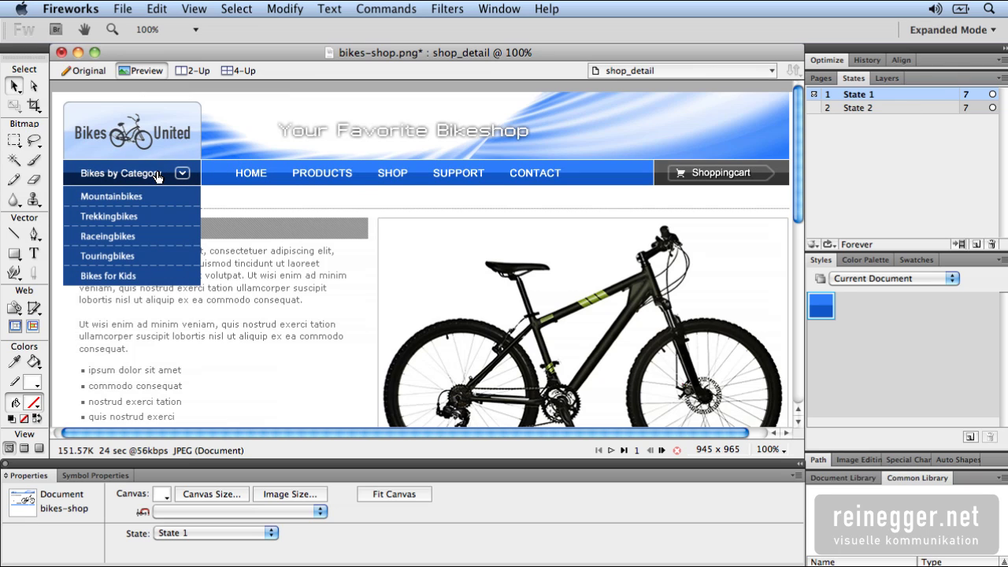
left_click(92, 70)
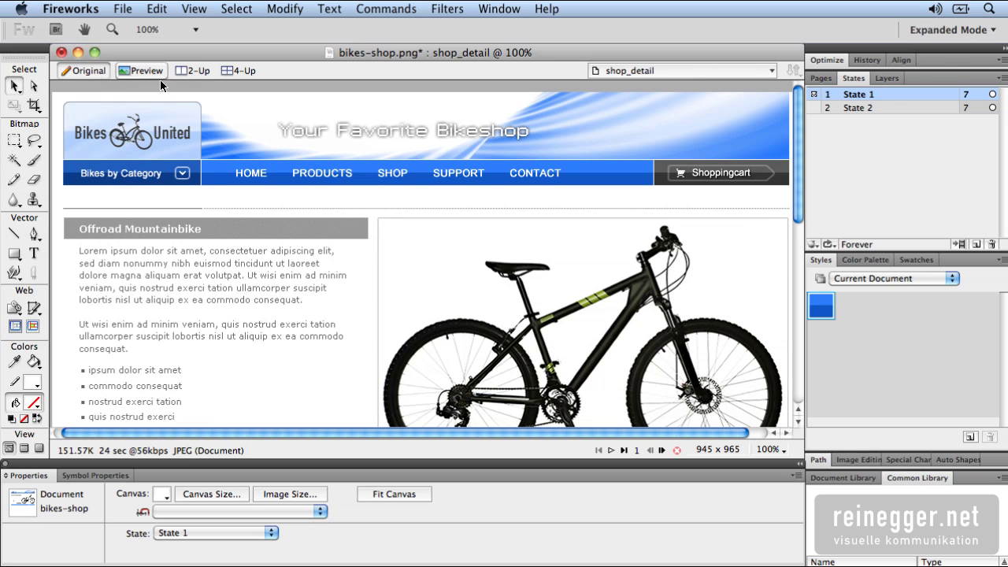
Step: Switch to the shop page and show its slices and hotspots
left_click(602, 69)
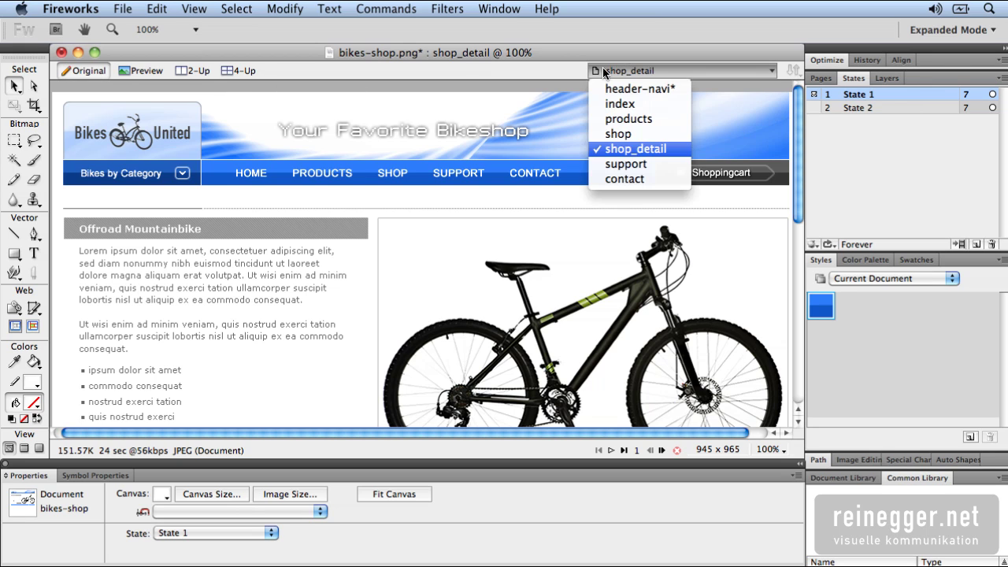
left_click(604, 133)
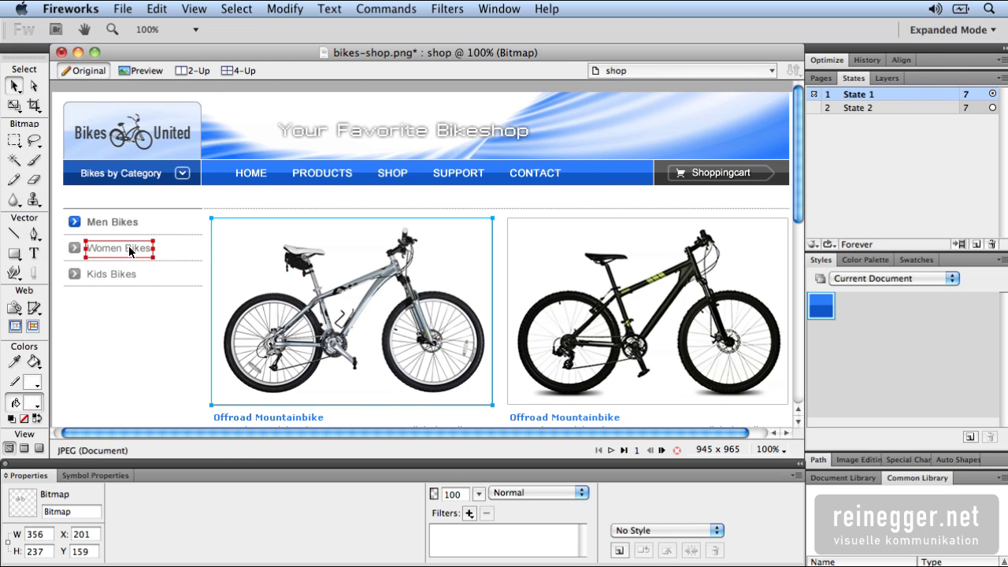
left_click(34, 326)
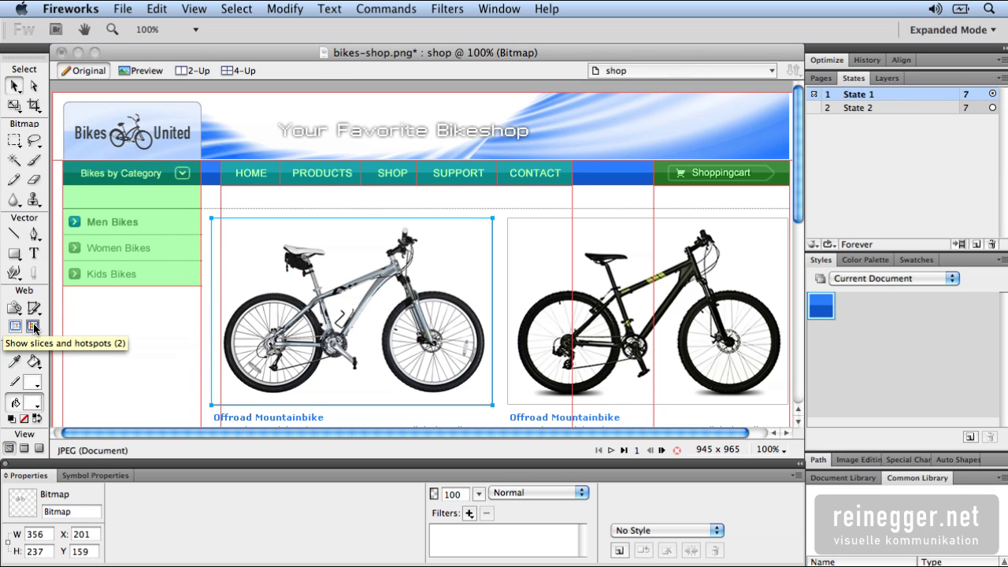
Step: Delete the slice over CONTACT in the navigation bar and draw a new 94 x 32 px slice in its place
left_click(538, 175)
key("super+d")
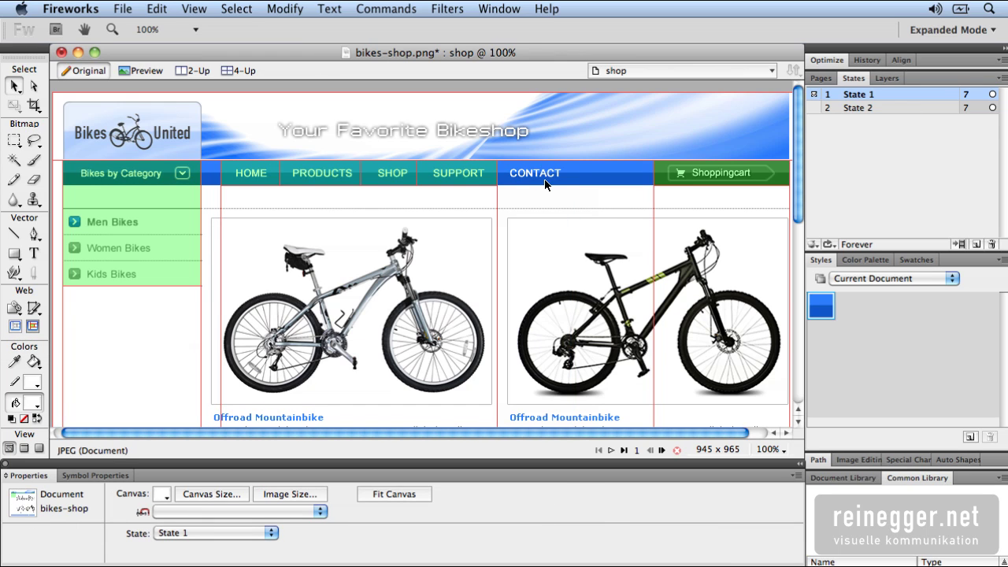
left_click(34, 308)
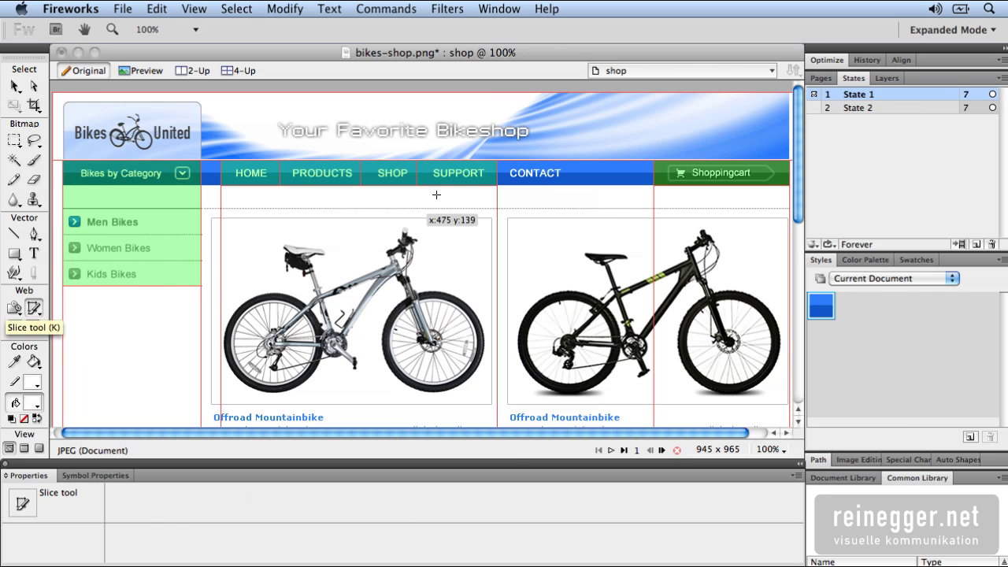
left_click_drag(496, 162, 571, 184)
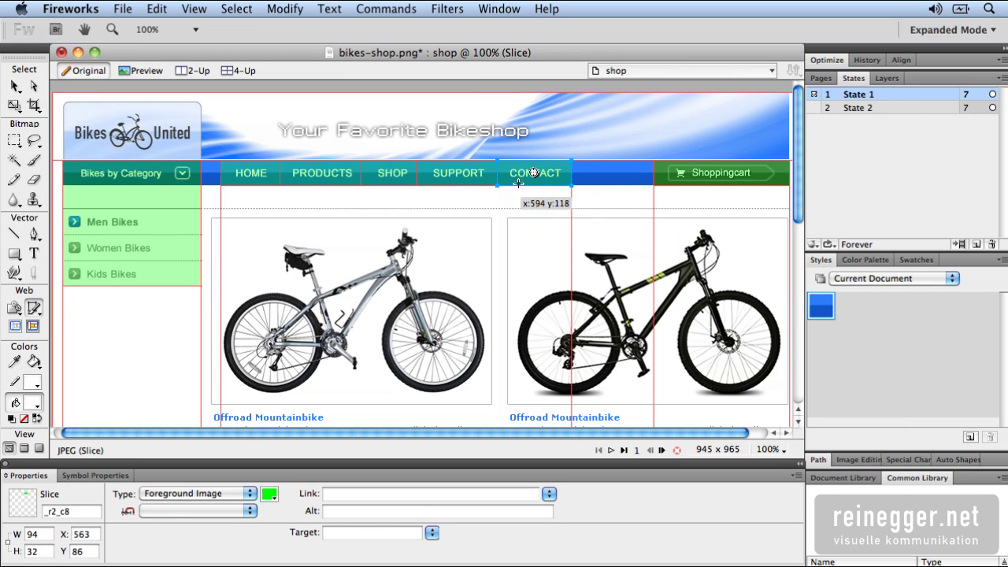
Step: Give the new CONTACT slice a Swap Image rollover from State 2 and link it to contact.htm
left_click(15, 87)
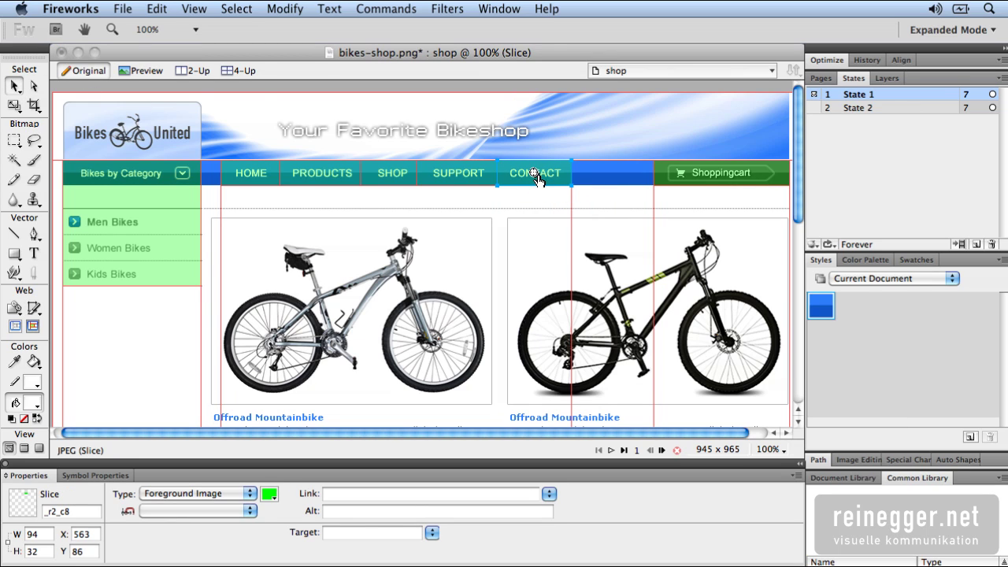
left_click(535, 176)
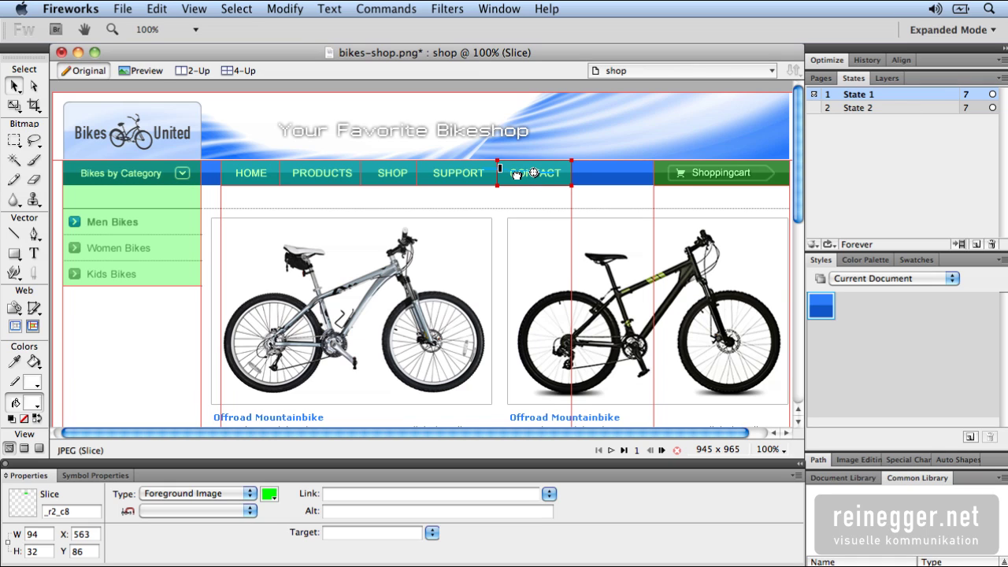
left_click_drag(517, 174, 517, 179)
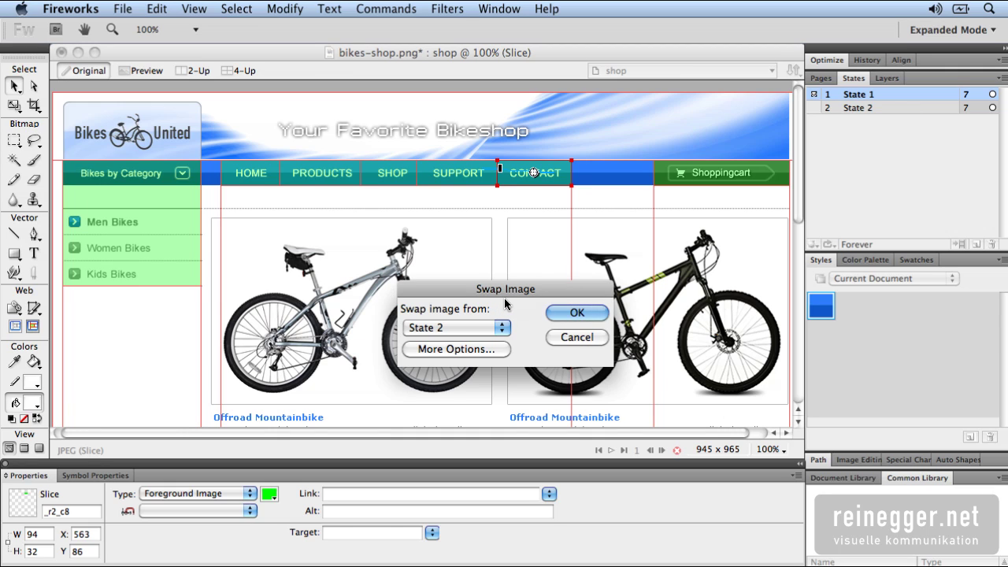
left_click(504, 333)
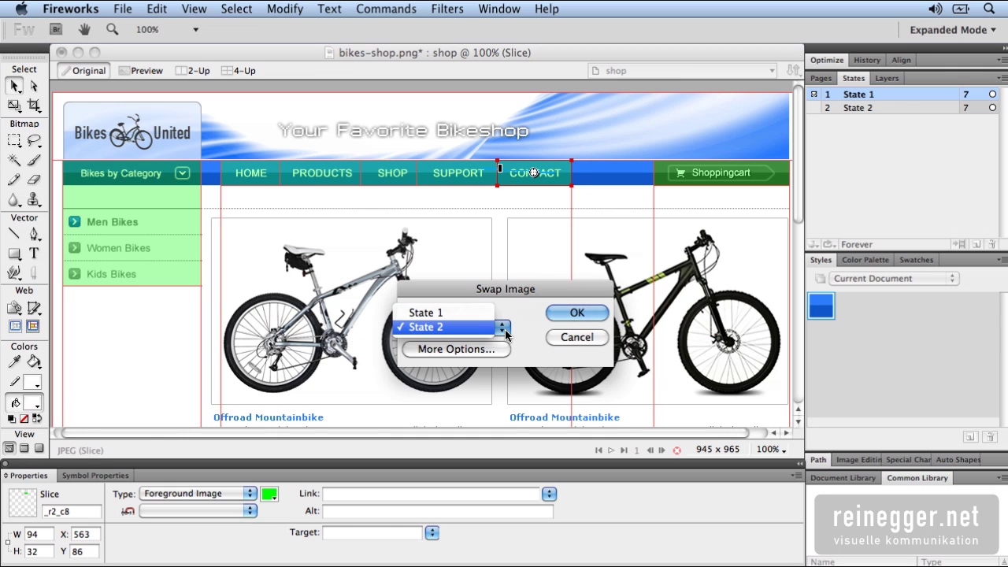
left_click(516, 330)
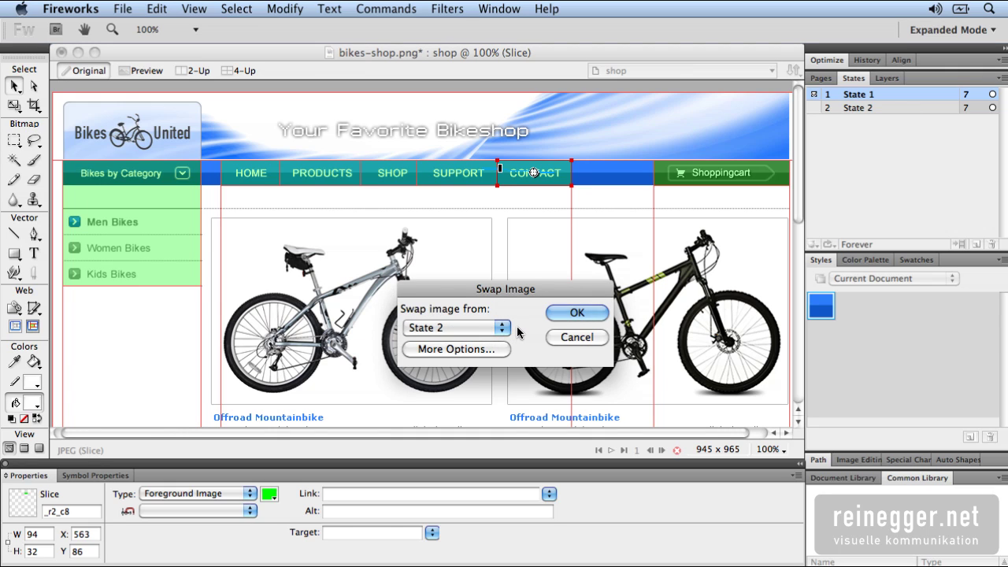
left_click(563, 315)
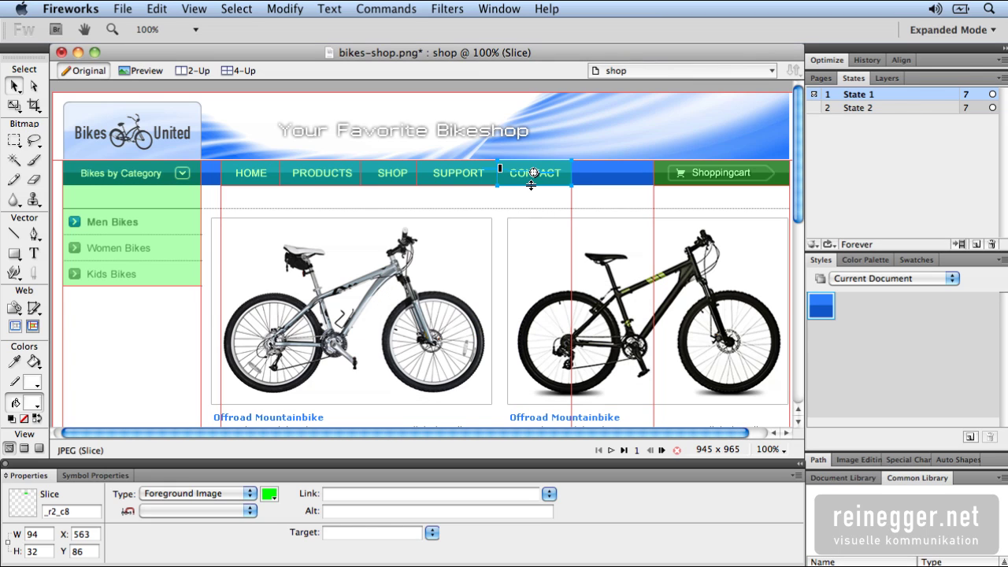
left_click(549, 494)
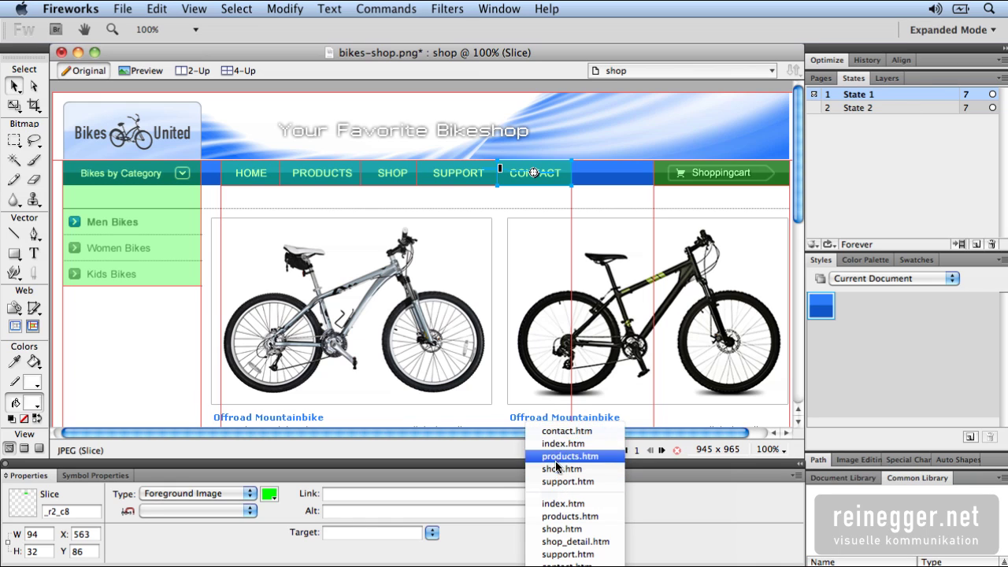
left_click(556, 434)
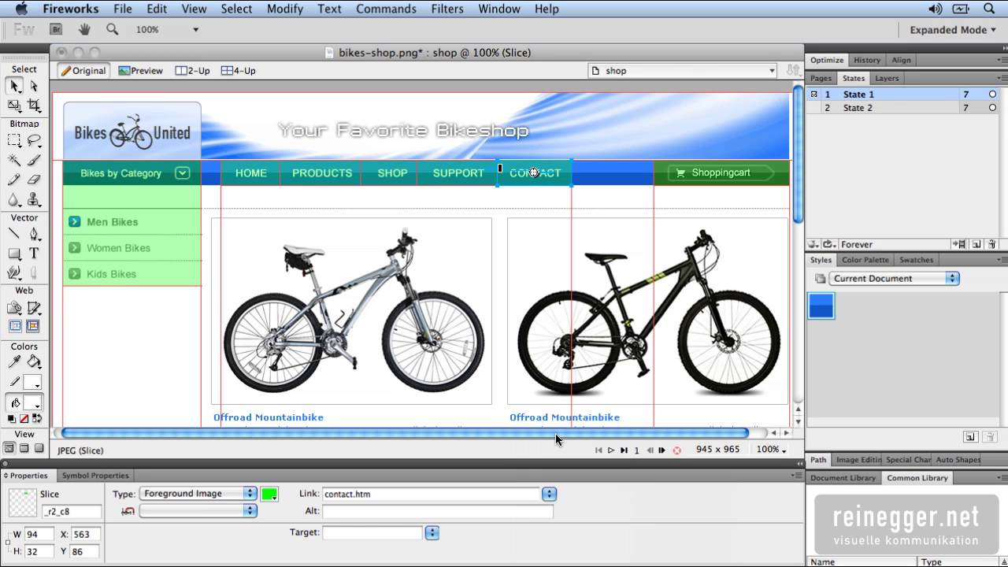
Step: Draw a rectangular hotspot about 64 x 20 px over the first bike's Details link and link it to shop_detail.htm
key("j")
scroll(459, 351, "down", 5)
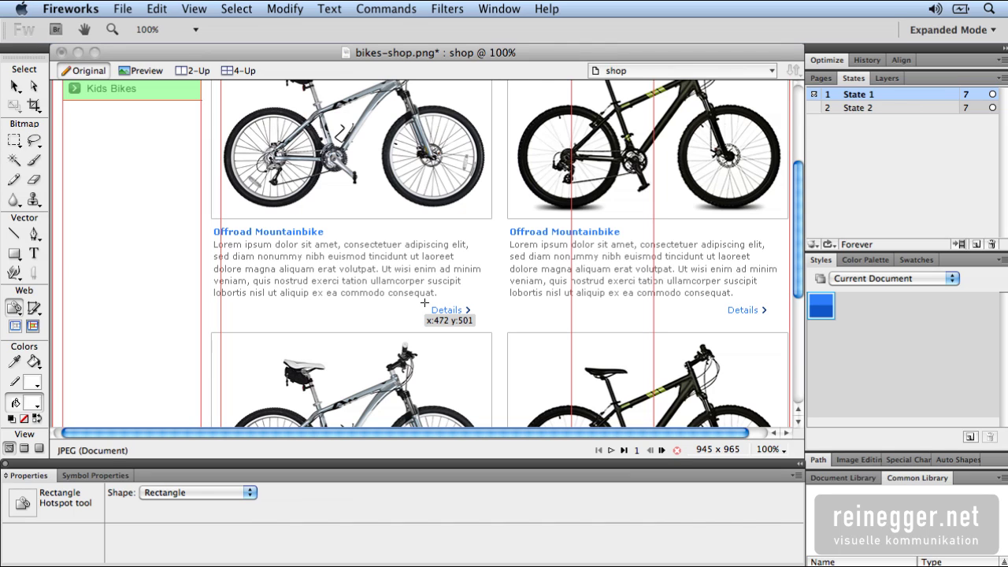
left_click_drag(425, 303, 475, 319)
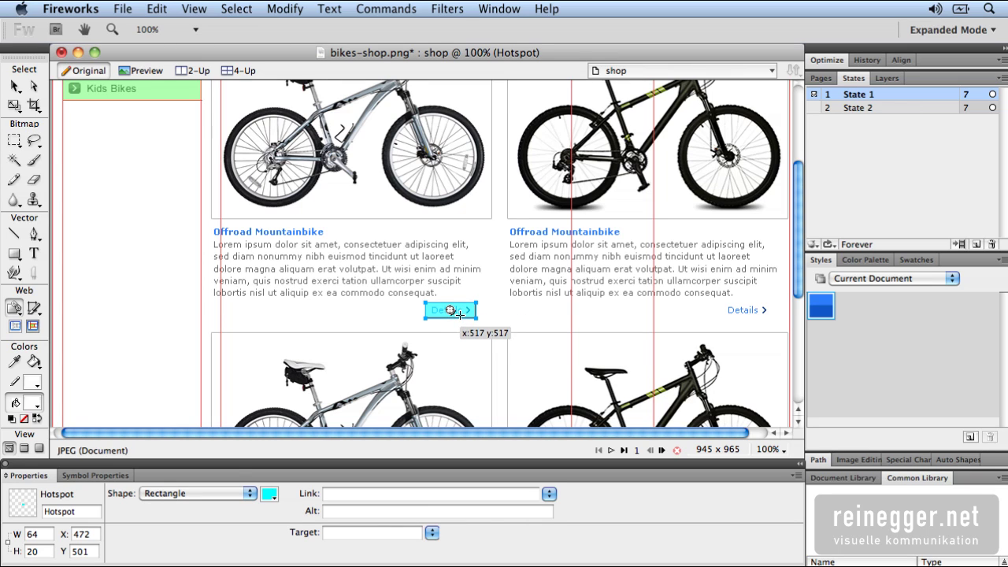
left_click(549, 495)
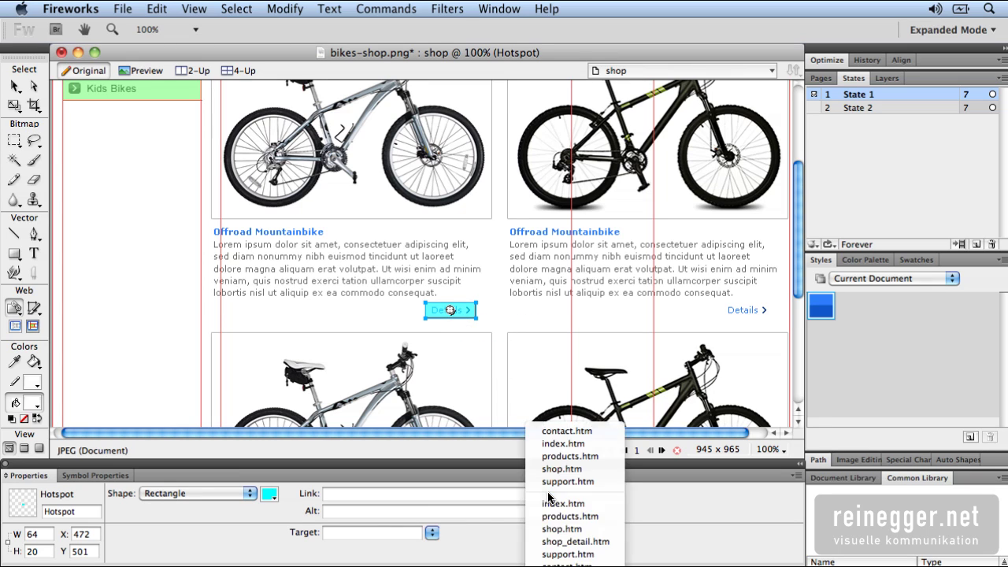
left_click(565, 542)
Step: Hide the slices and hotspots, and preview all pages of the document in Firefox
key("2")
left_click(122, 9)
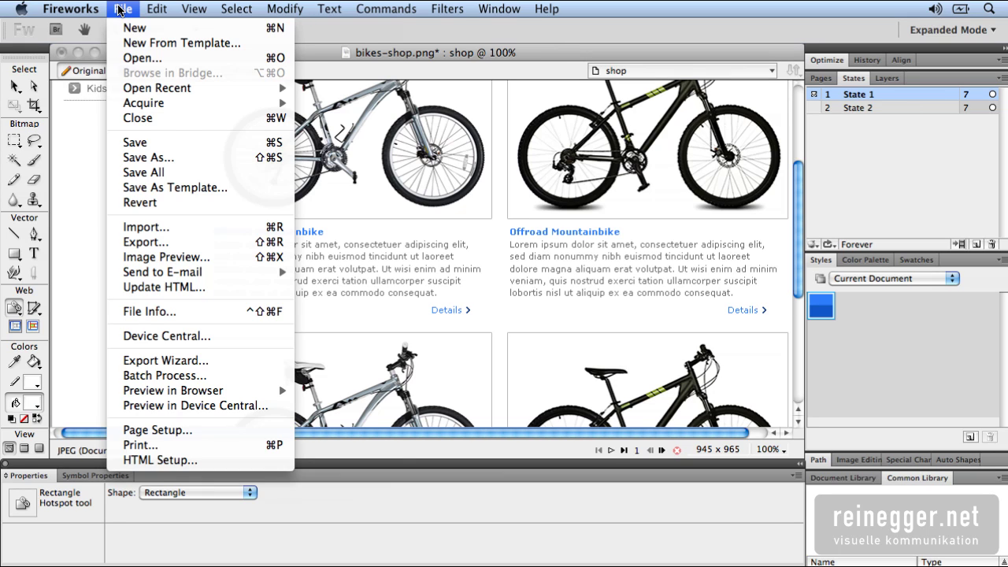
mouse_move(227, 396)
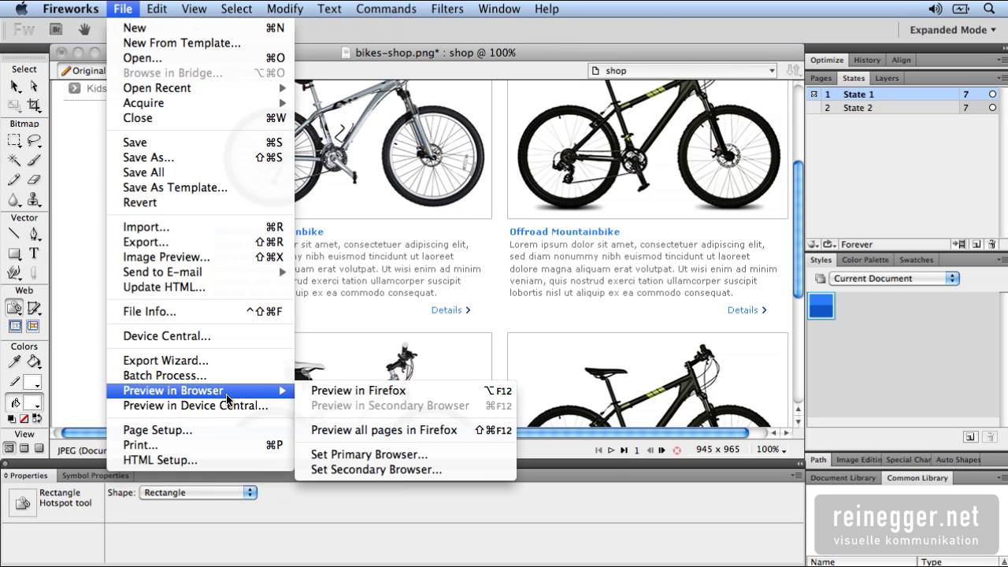
left_click(379, 432)
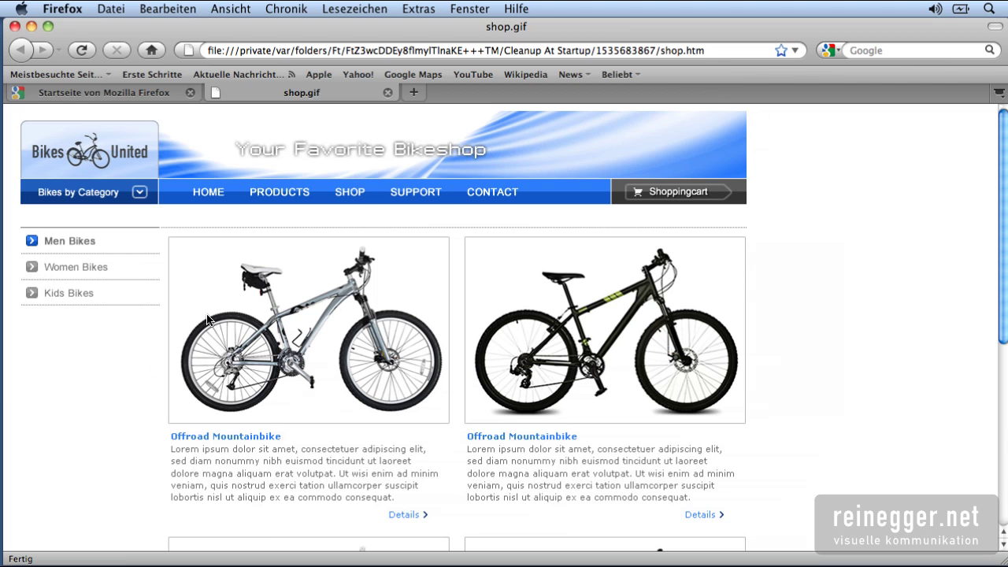
Step: Test the Bikes by Category rollover menu and the CONTACT, SUPPORT, SHOP, PRODUCTS and HOME navigation links in the browser preview
left_click(138, 194)
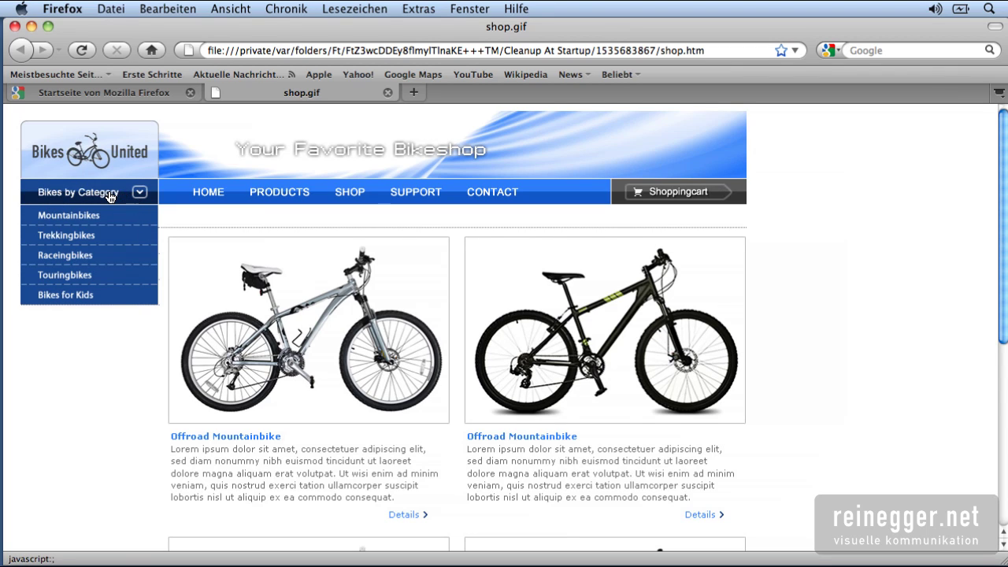
left_click(483, 197)
left_click(439, 199)
left_click(350, 195)
left_click(285, 196)
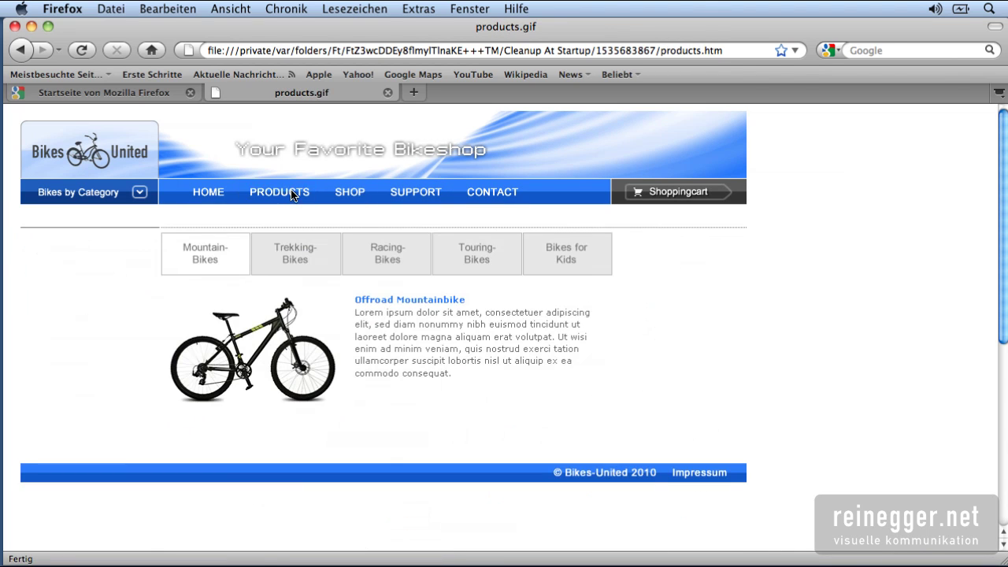
left_click(218, 197)
Step: Go back to the Shop page and follow the first bike's Details link to test the hotspot
left_click(338, 195)
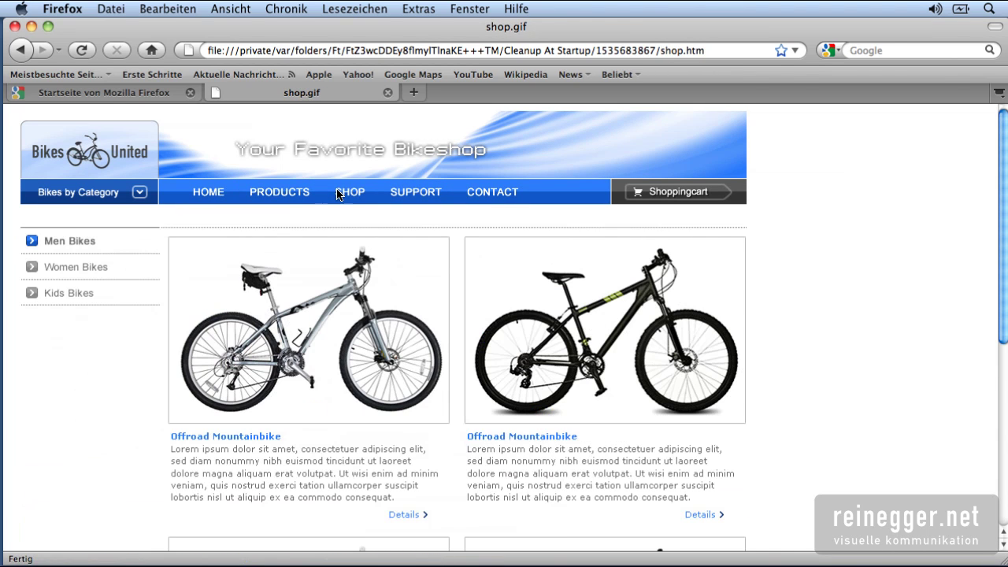
scroll(414, 247, "down", 2)
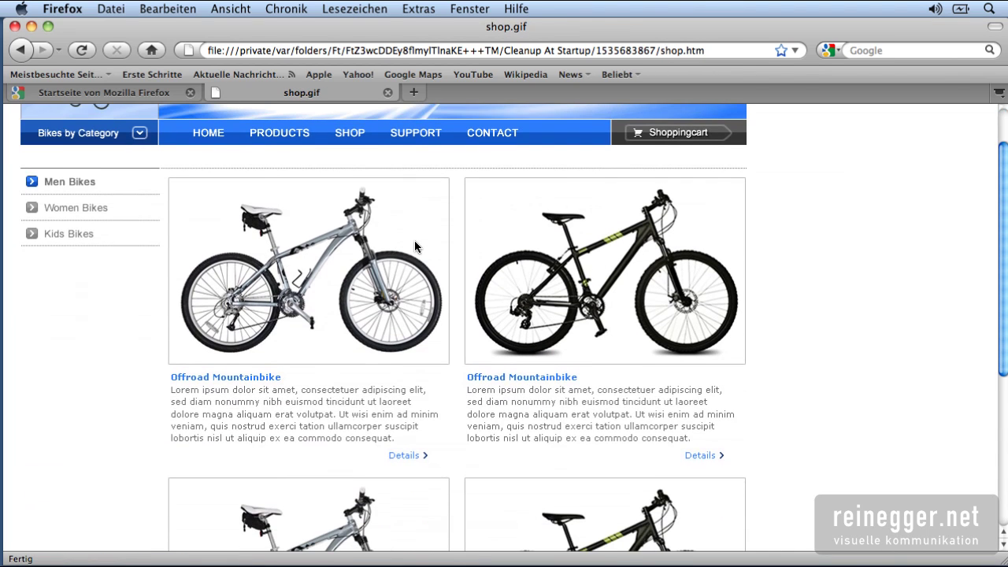
left_click(407, 456)
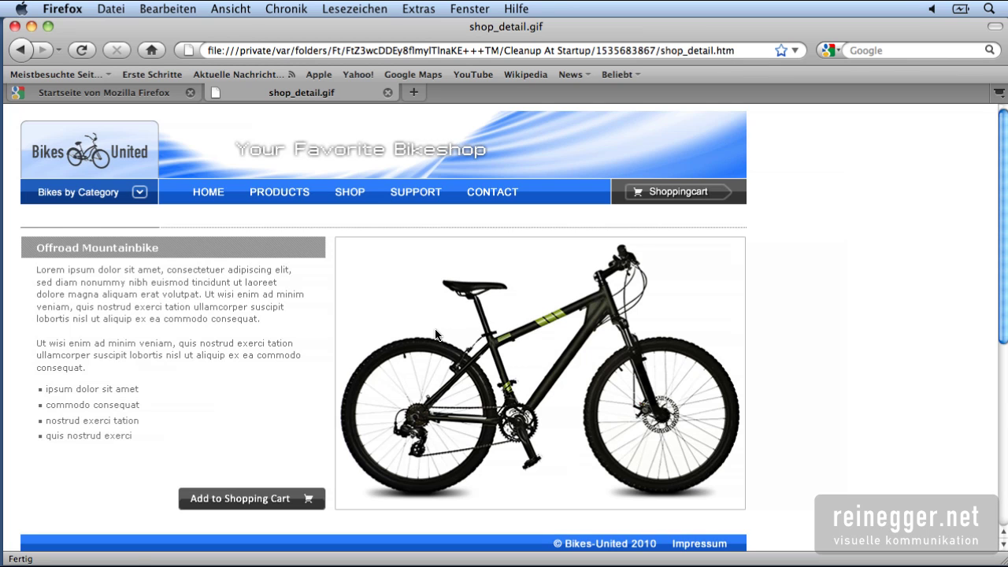
Step: Switch back to Fireworks and show the shop page in the 2-Up and 4-Up preview views
key("super+Tab")
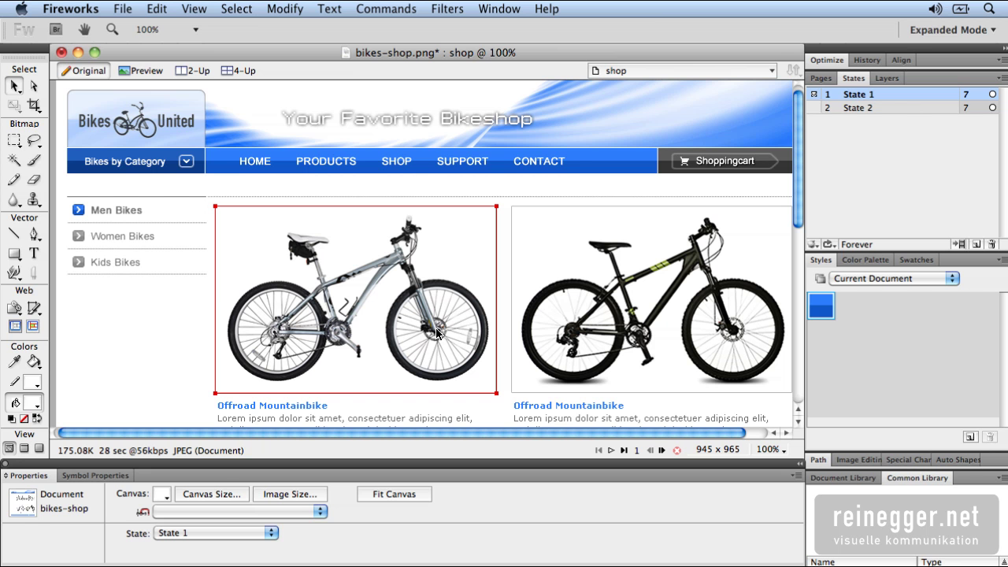
left_click(191, 72)
left_click(232, 71)
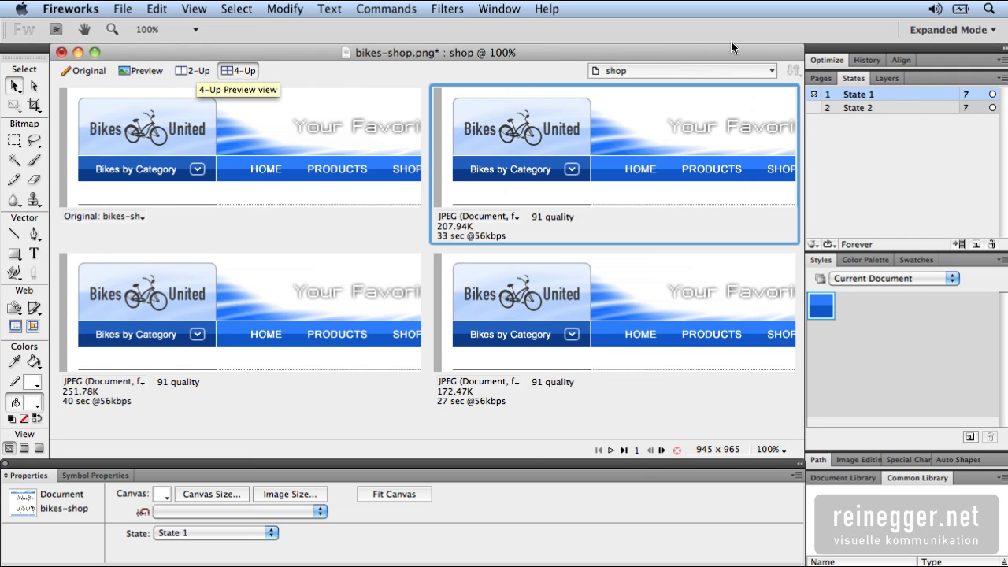
Step: Check the export file formats offered in the optimization settings without changing JPEG, and return to the original view
left_click(820, 61)
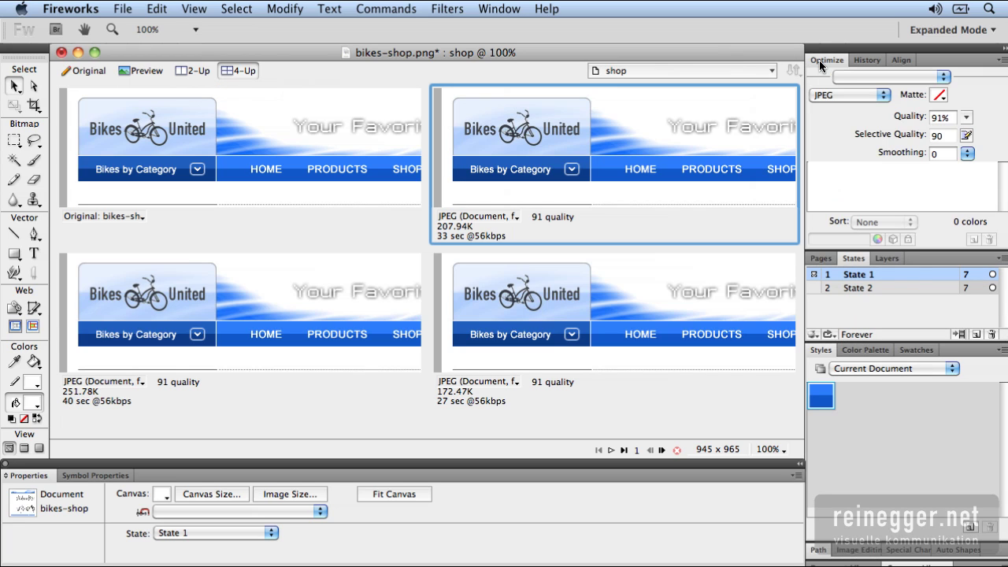
left_click(846, 96)
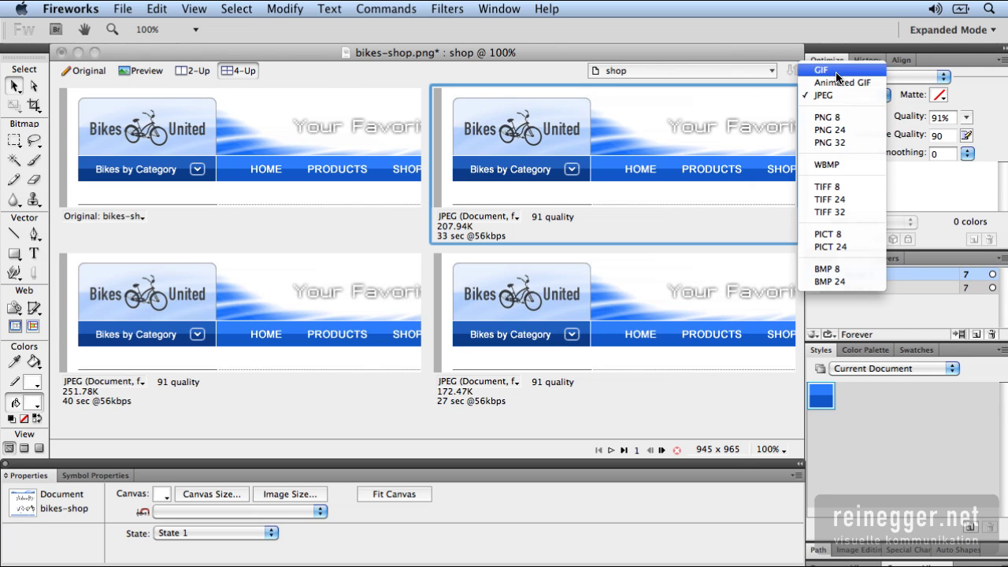
left_click(958, 94)
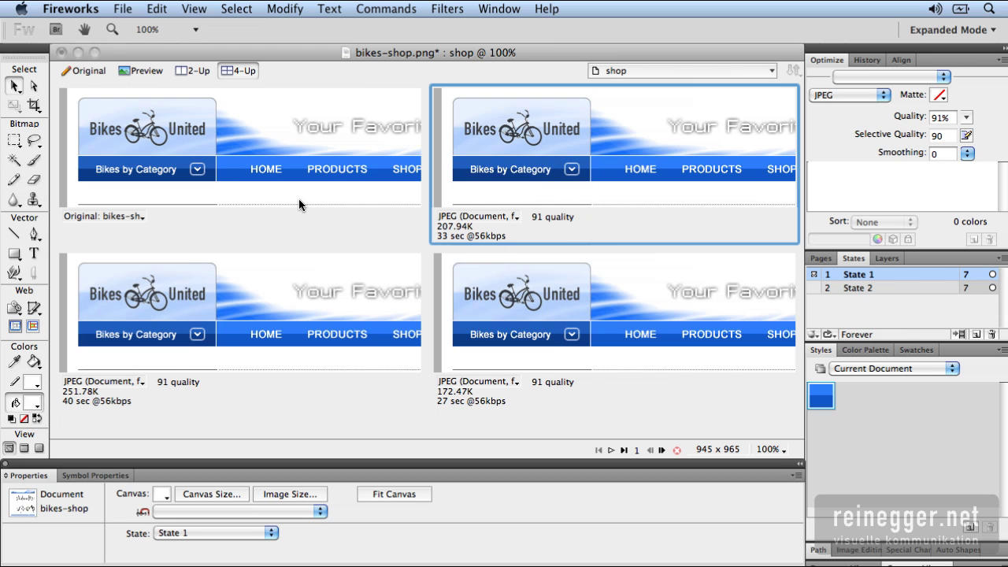
left_click(88, 71)
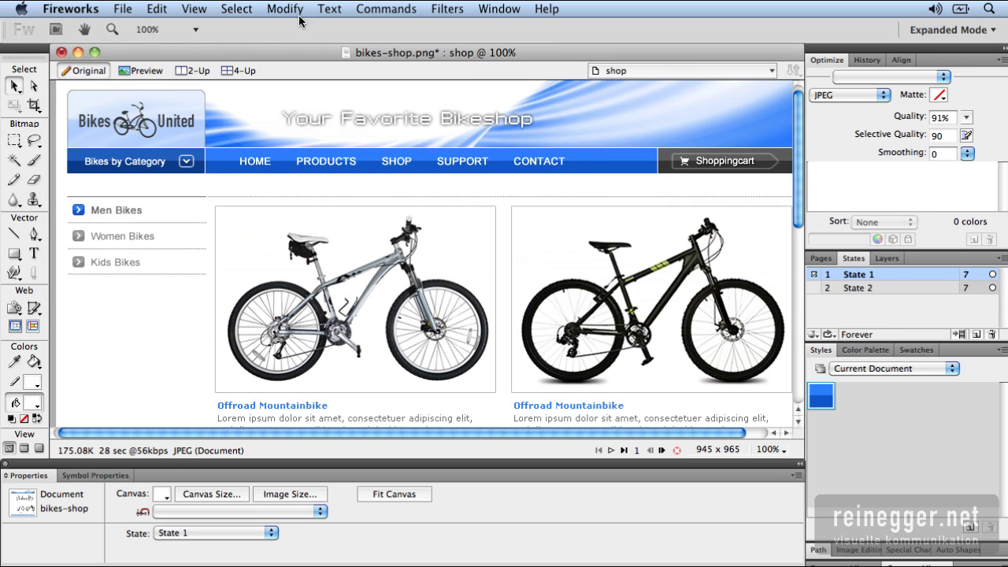
left_click(368, 11)
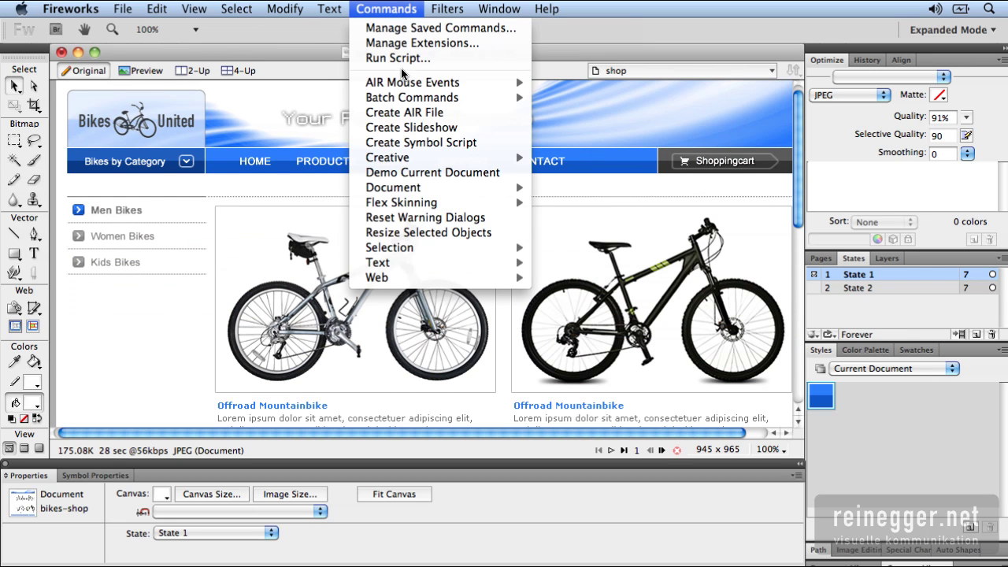
mouse_move(403, 85)
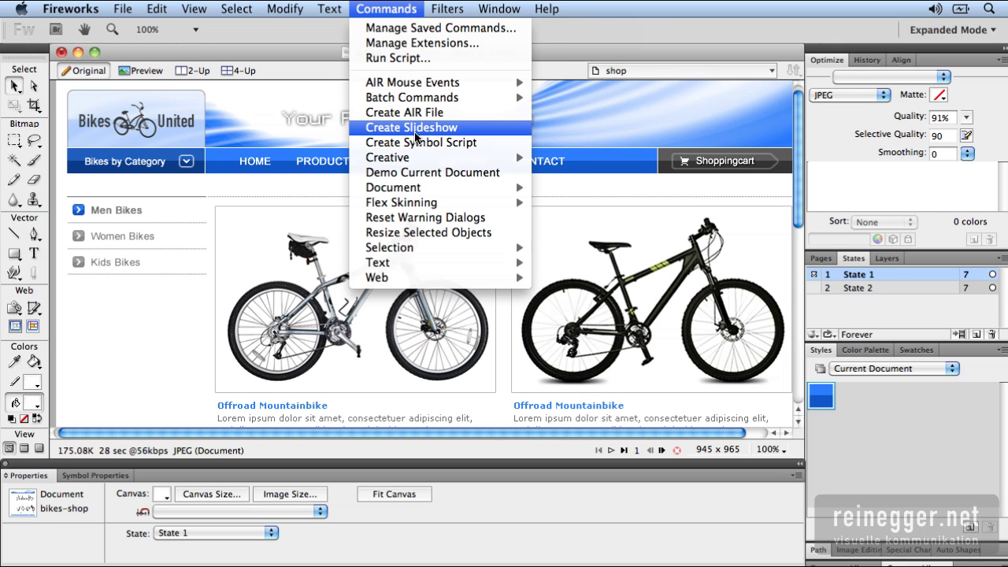
mouse_move(413, 208)
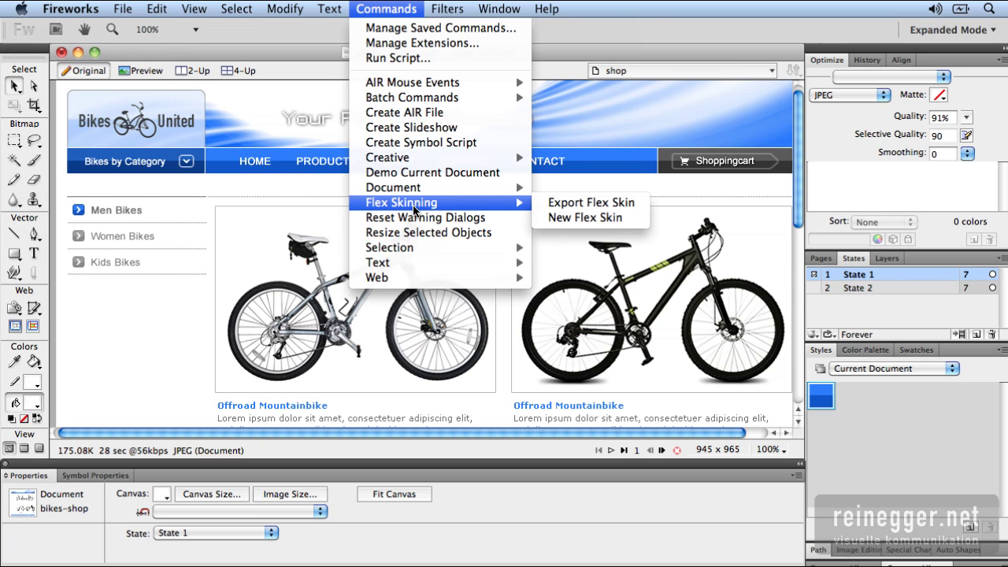
Step: Look through the export types available for the document and close the Export dialog without exporting
mouse_move(124, 15)
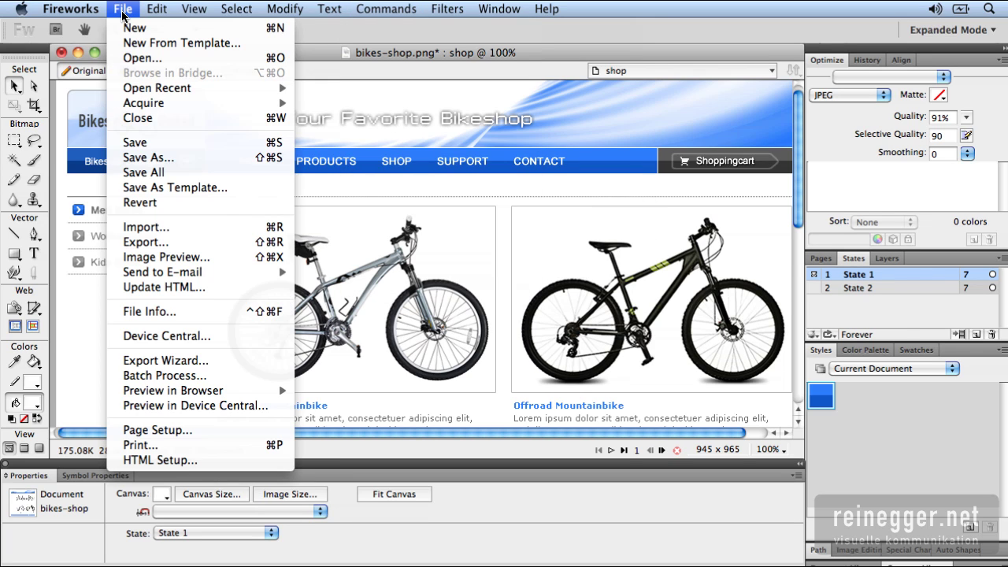
left_click(146, 242)
left_click(389, 213)
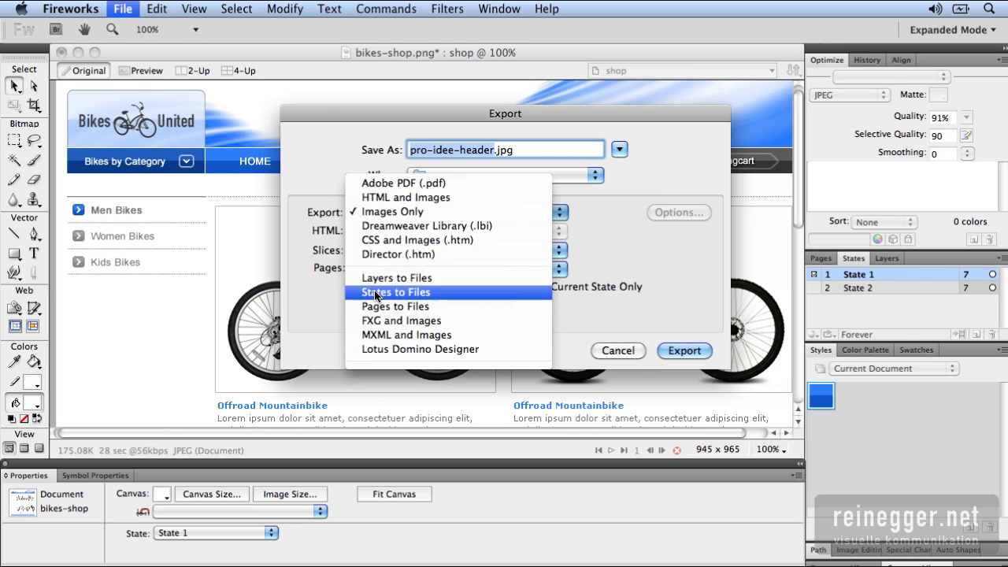
left_click(593, 249)
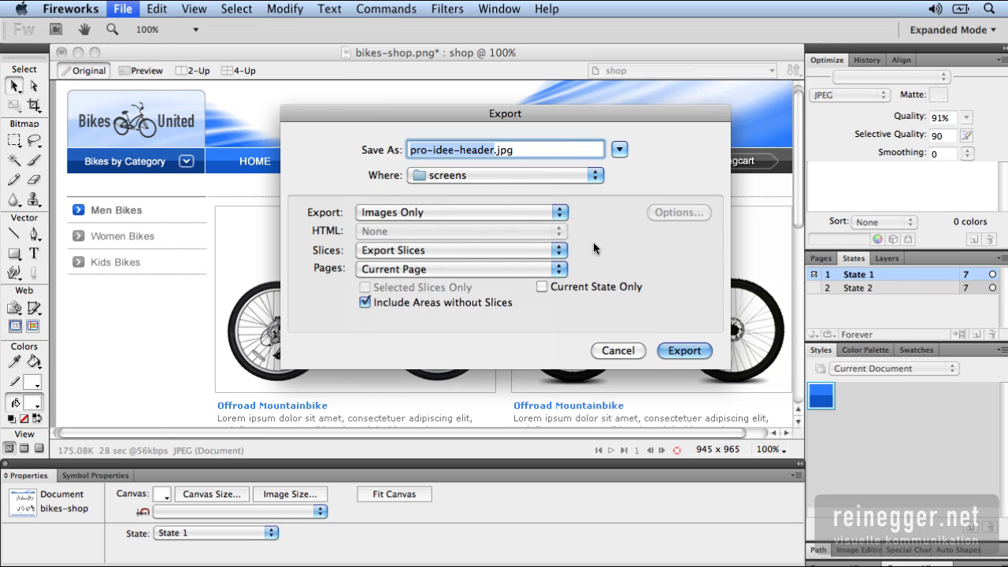
left_click(614, 350)
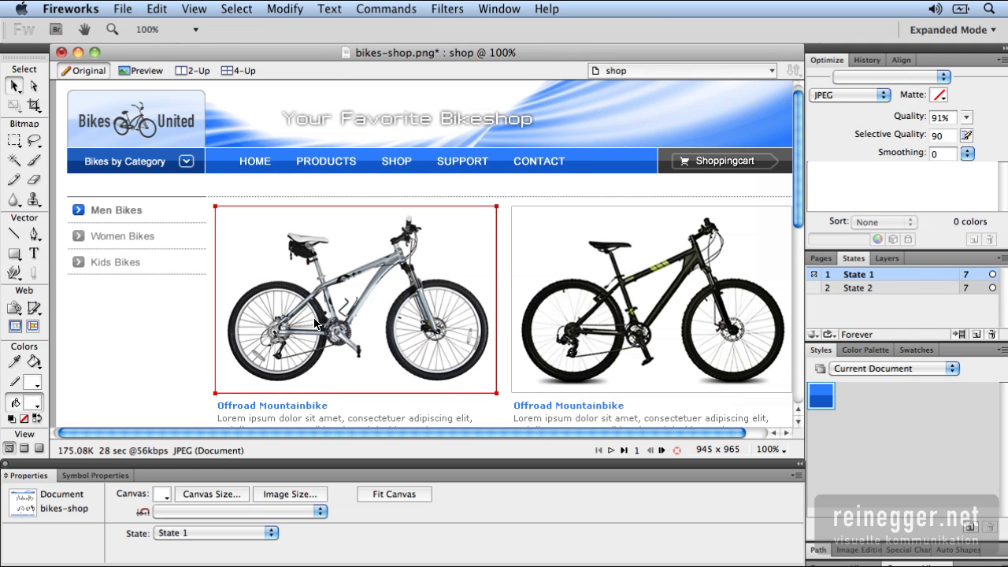
Step: Add a horizontal dimension across the full width of the logo box with the Measure tool and colour its label red
left_click_drag(21, 260, 79, 456)
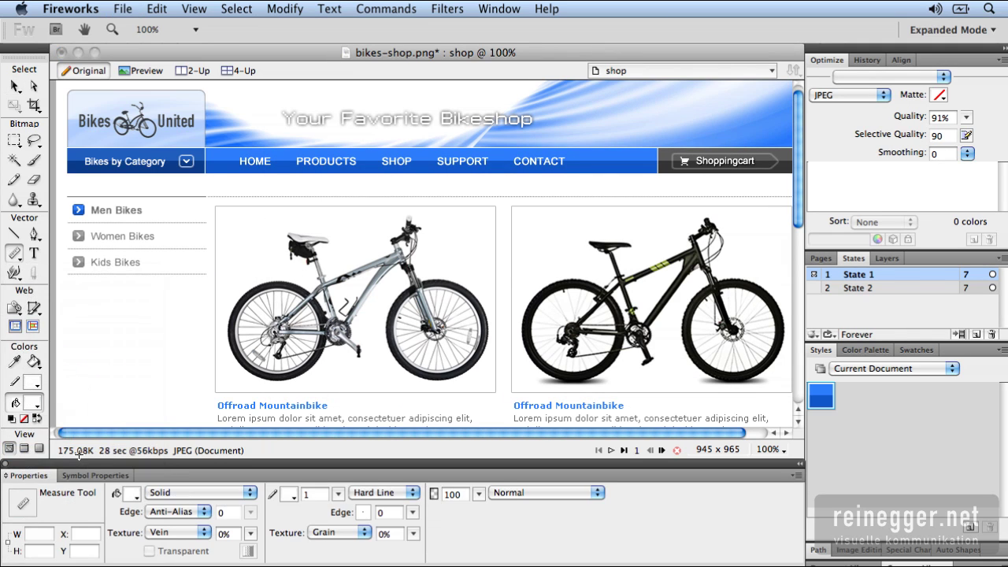
left_click_drag(68, 119, 204, 120)
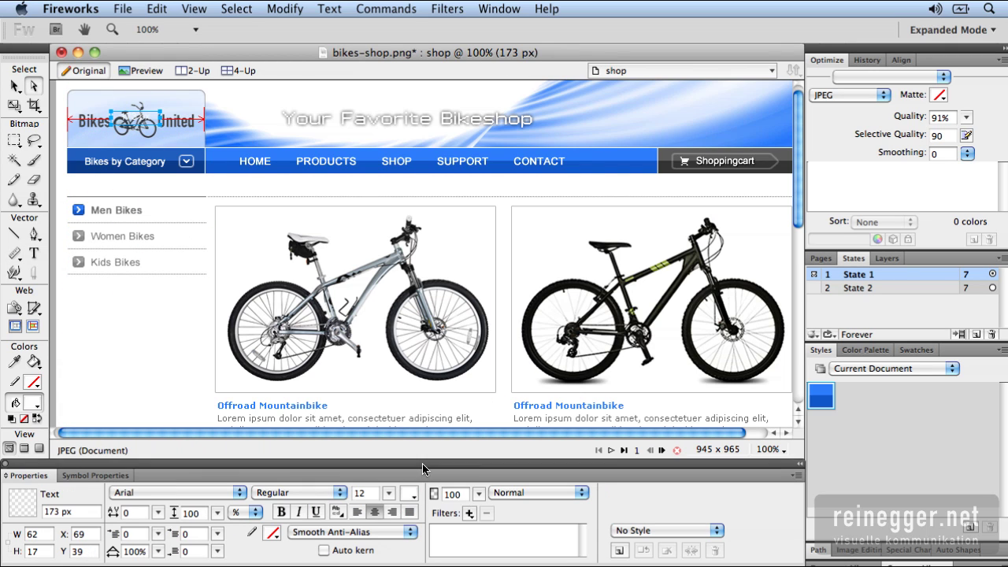
left_click(409, 494)
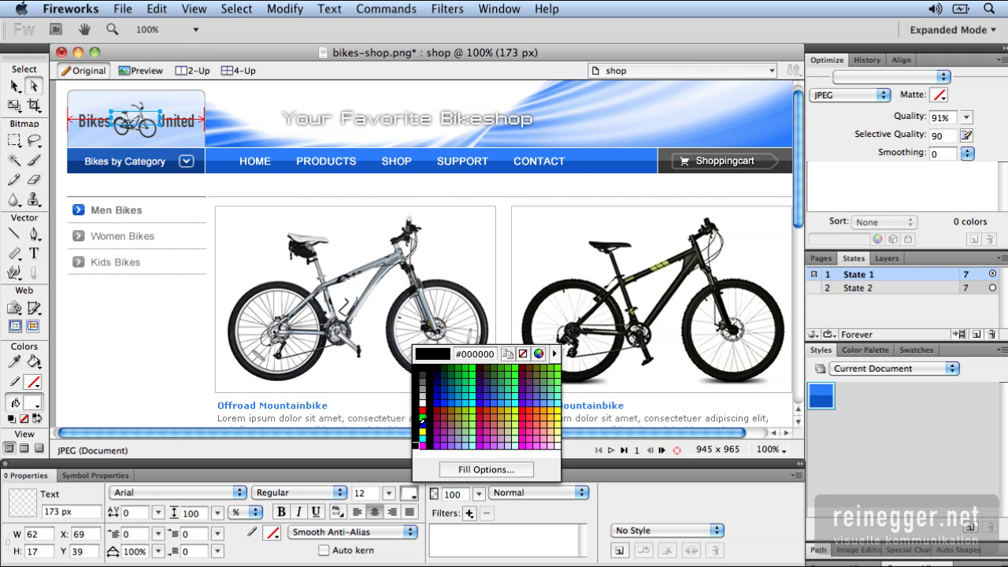
left_click(421, 411)
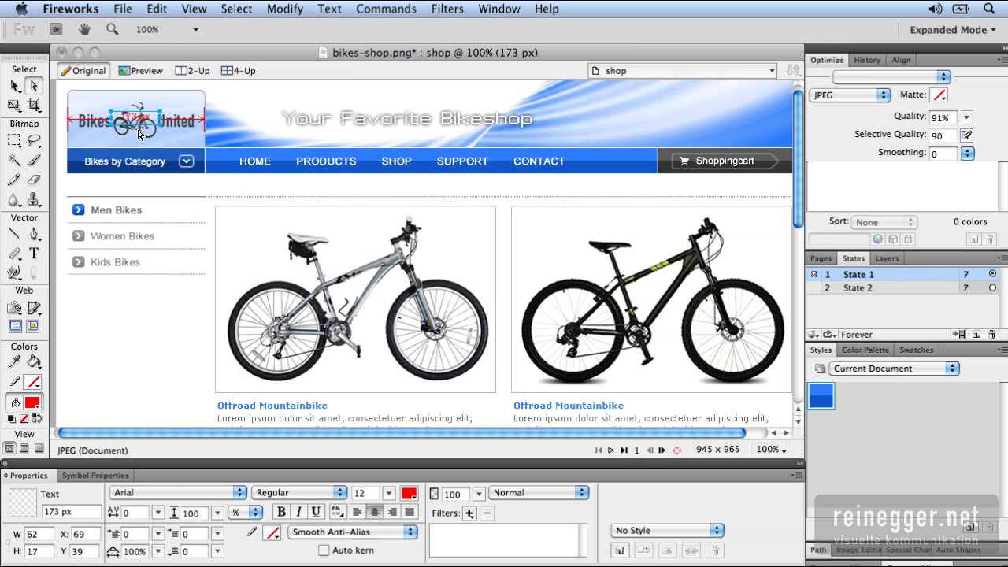
Step: Add a second horizontal dimension across the full width of the Shoppingcart box and return to the Pointer tool
left_click(14, 253)
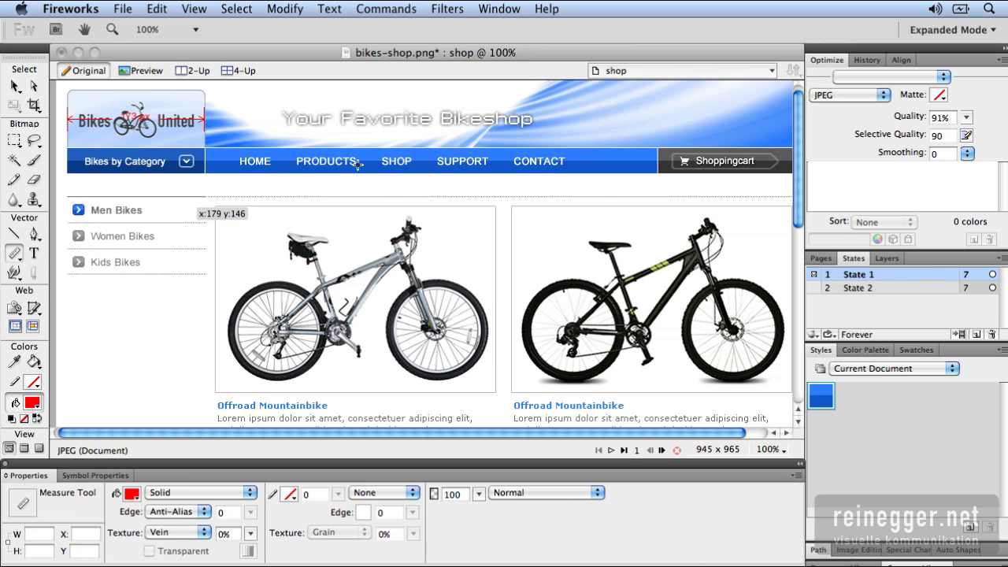
left_click(662, 155)
left_click_drag(660, 155, 790, 157)
key("v")
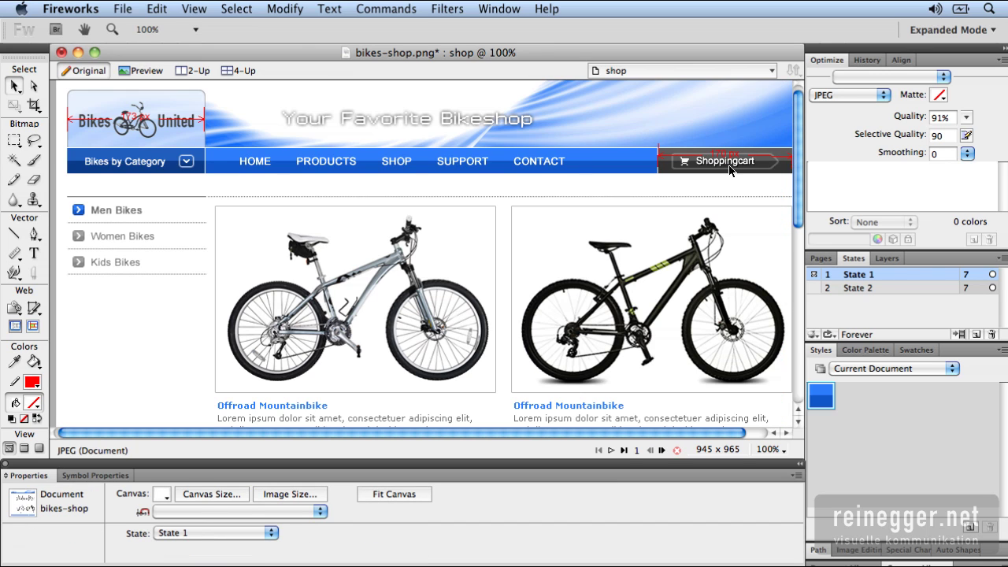
Step: Create a new document from the Restaurant.png template in the Wireframes folder
left_click(123, 8)
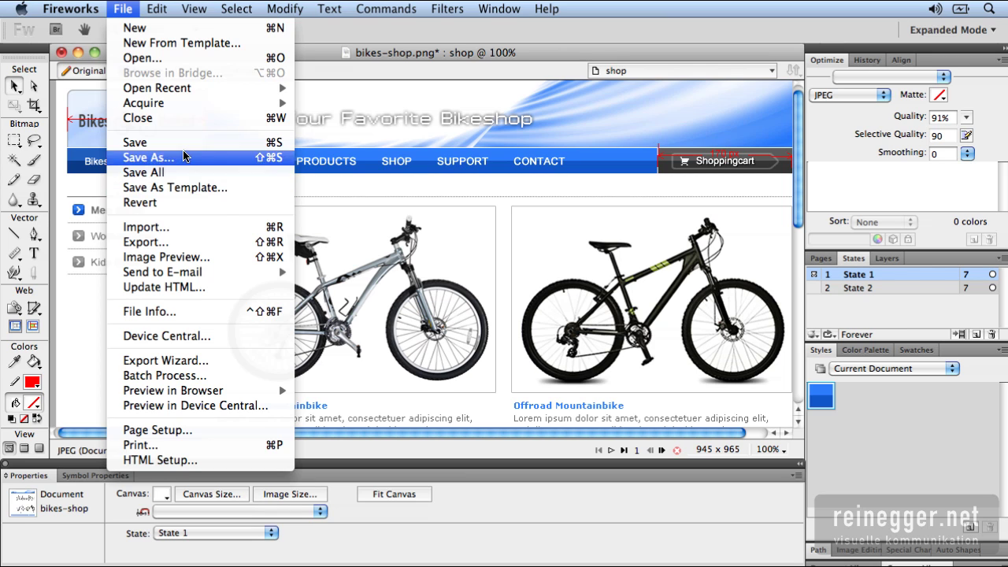
left_click(189, 50)
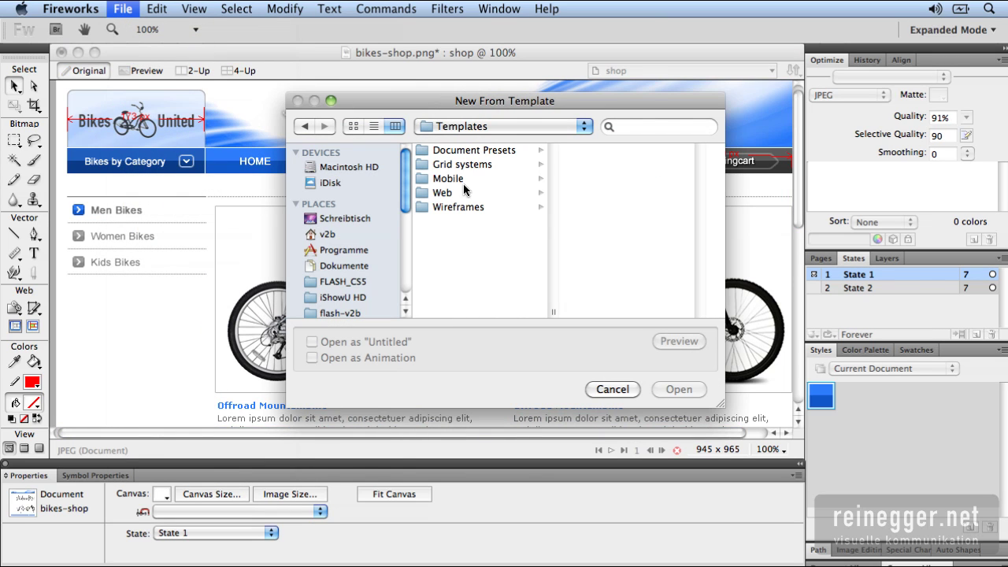
left_click(473, 207)
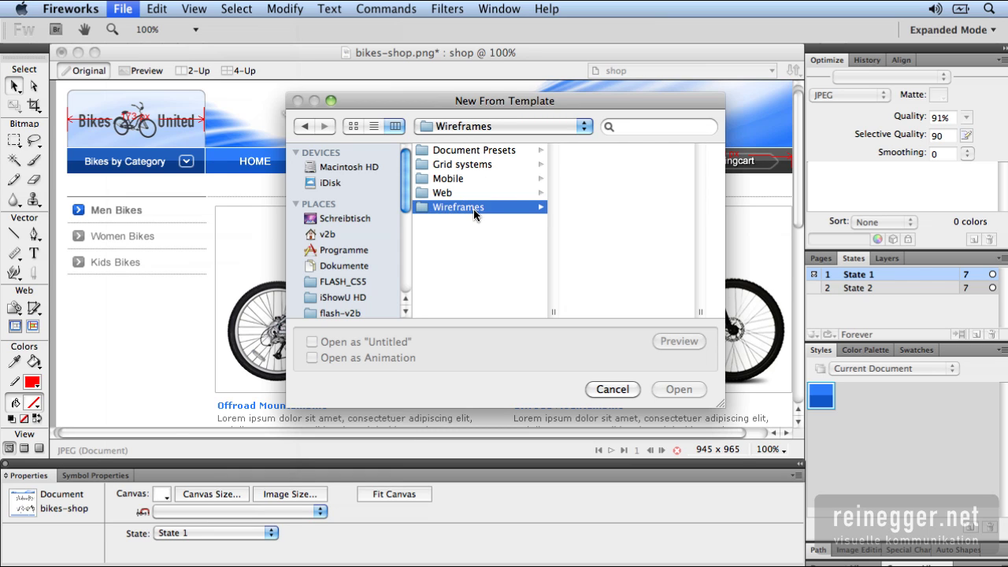
left_click(582, 151)
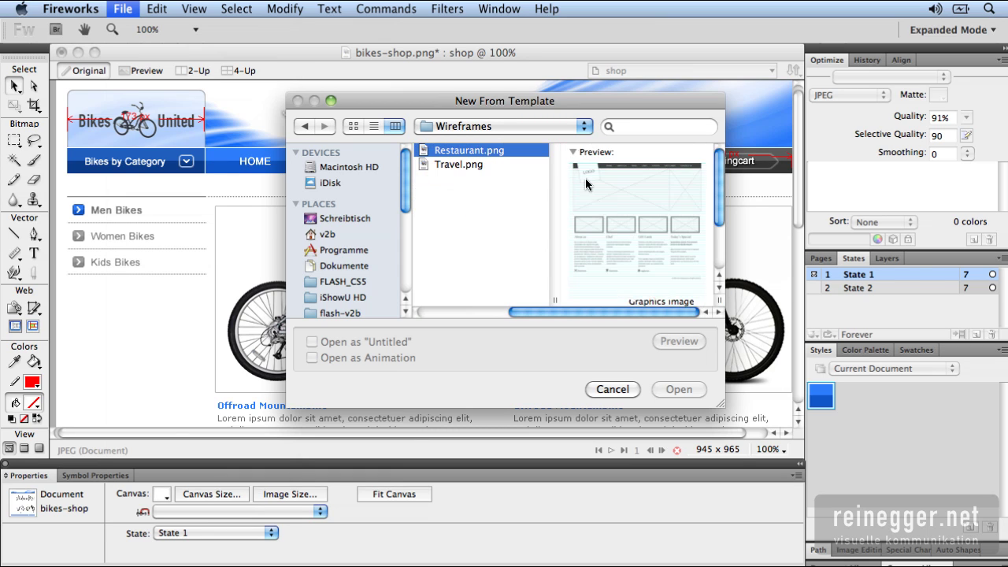
left_click(669, 390)
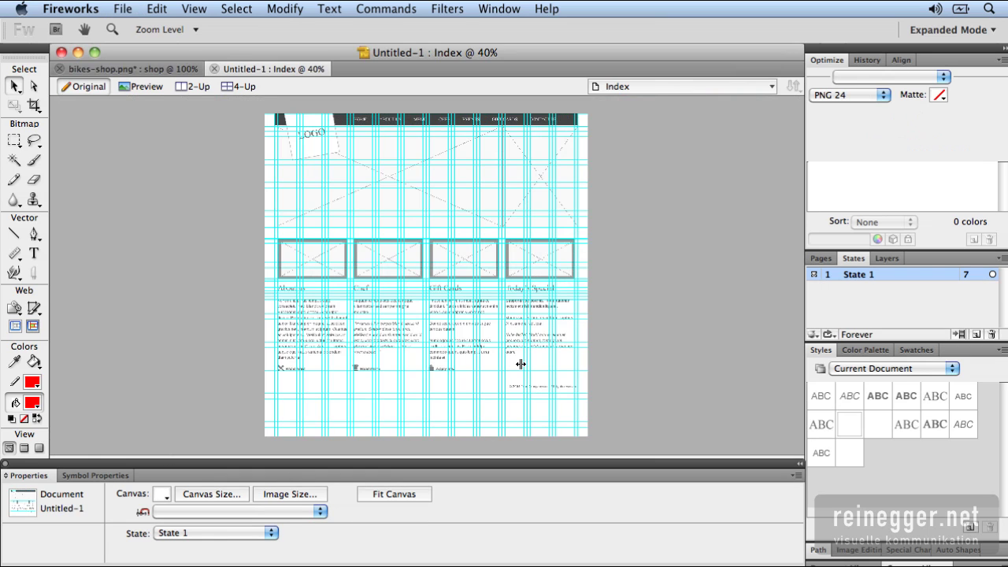
Step: Browse the wireframe's Aboutus and Menu pages in an enlarged page list and examine the Menu page's header and navigation at 100%
left_click(816, 258)
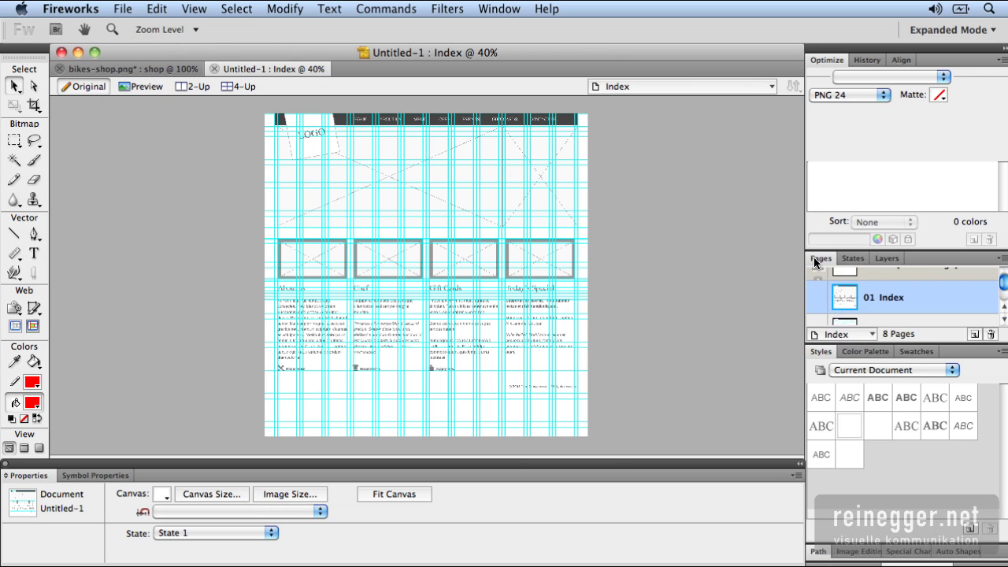
left_click_drag(904, 313, 907, 358)
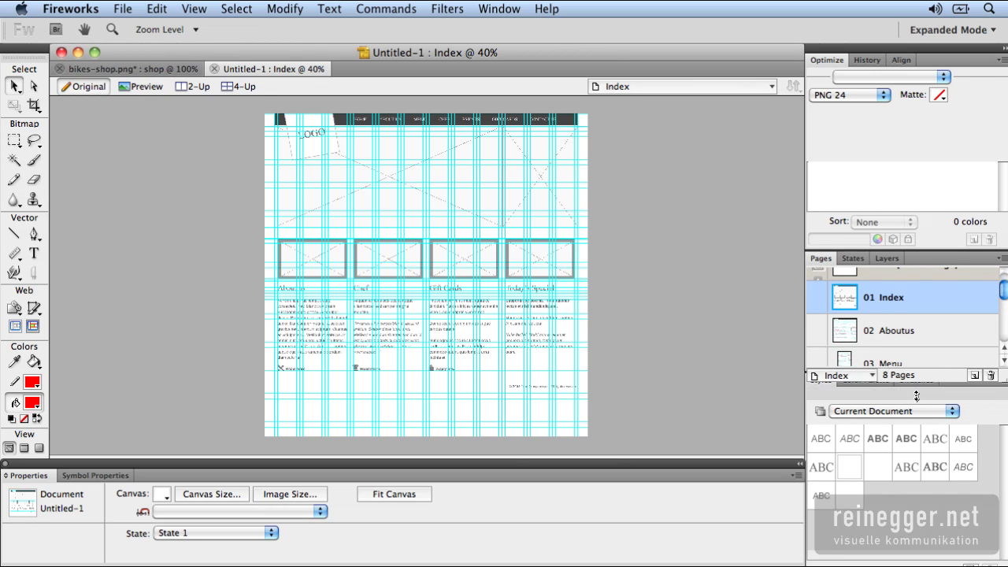
left_click(898, 334)
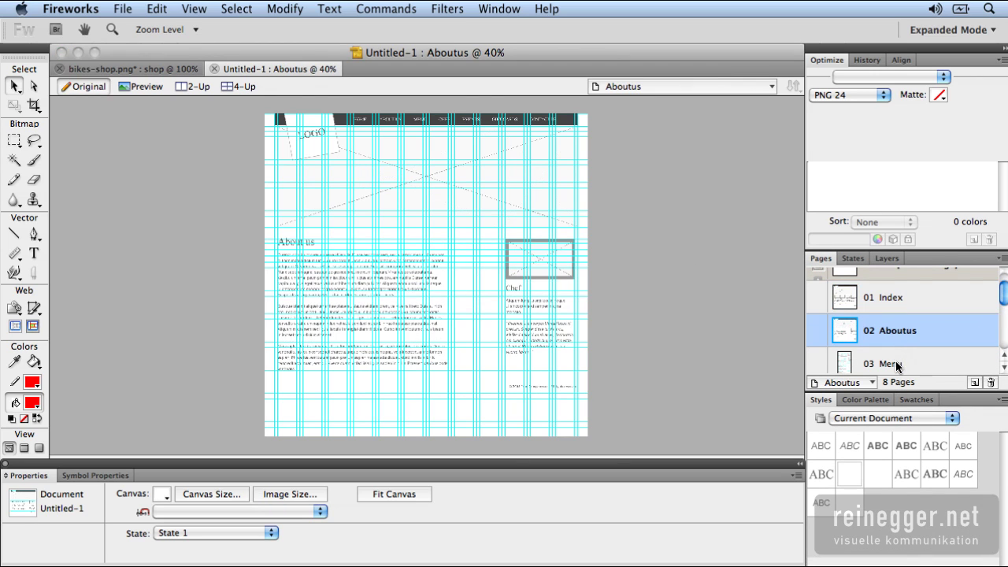
left_click(895, 362)
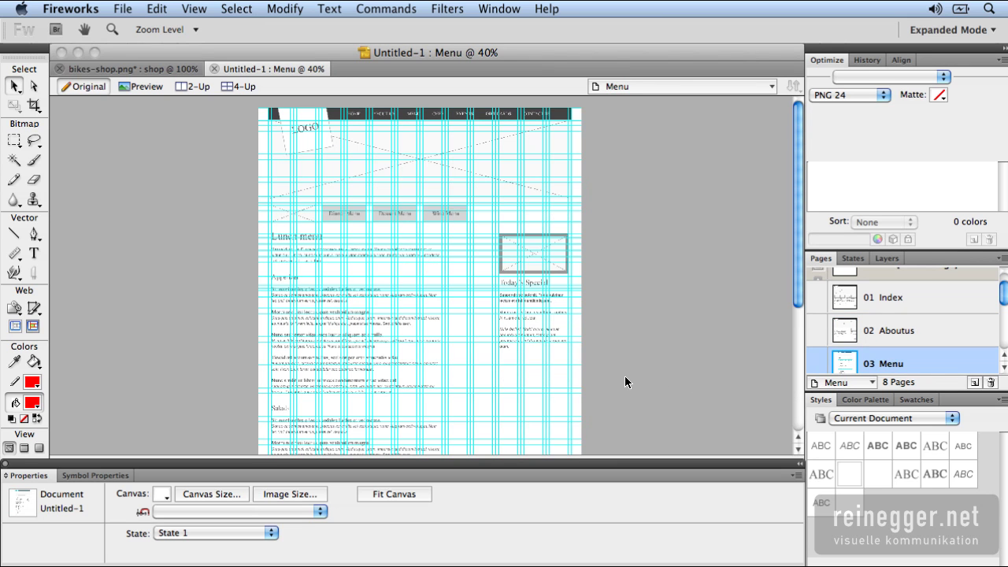
key("super+1")
scroll(533, 371, "up", 10)
scroll(533, 371, "left", 2)
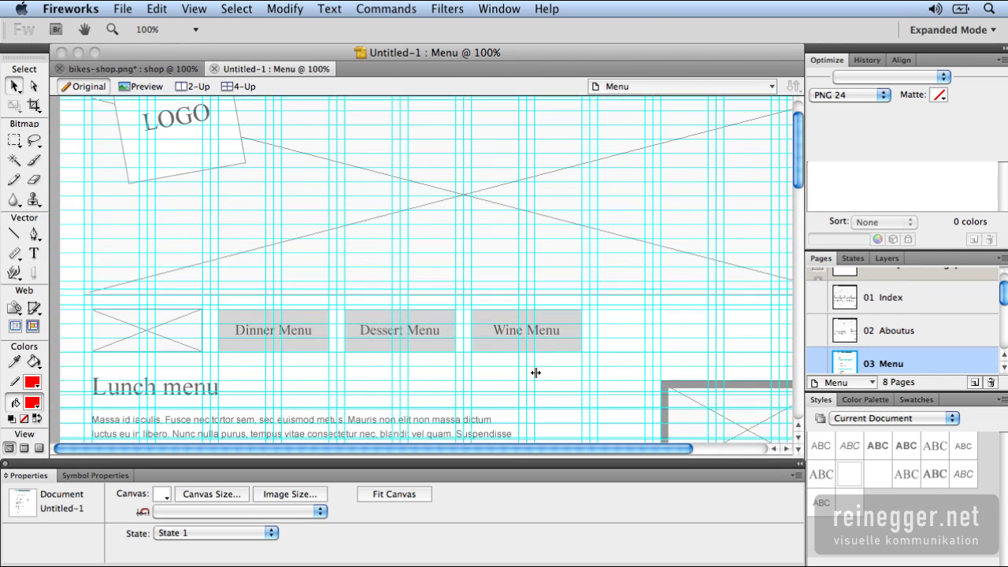
scroll(536, 373, "up", 1)
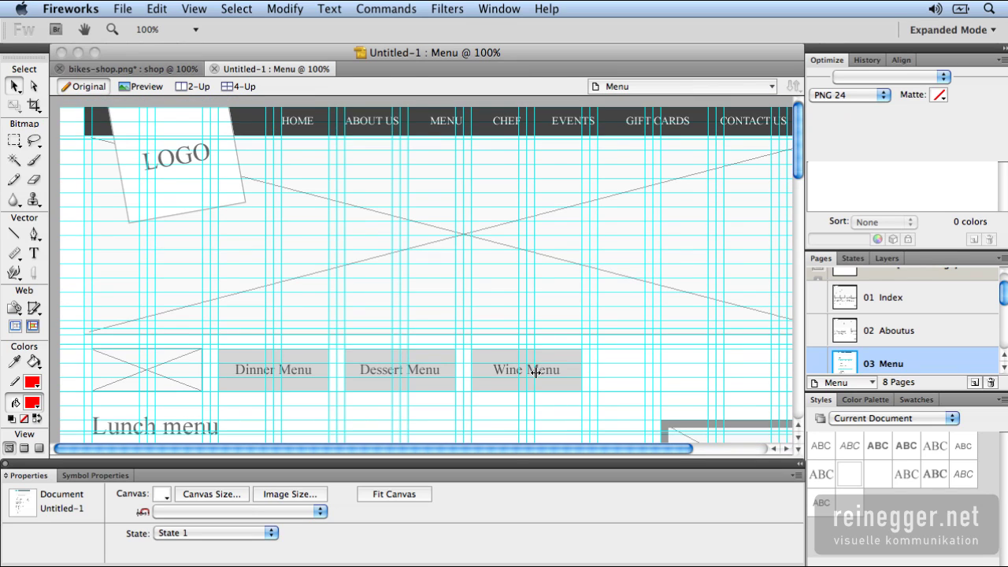